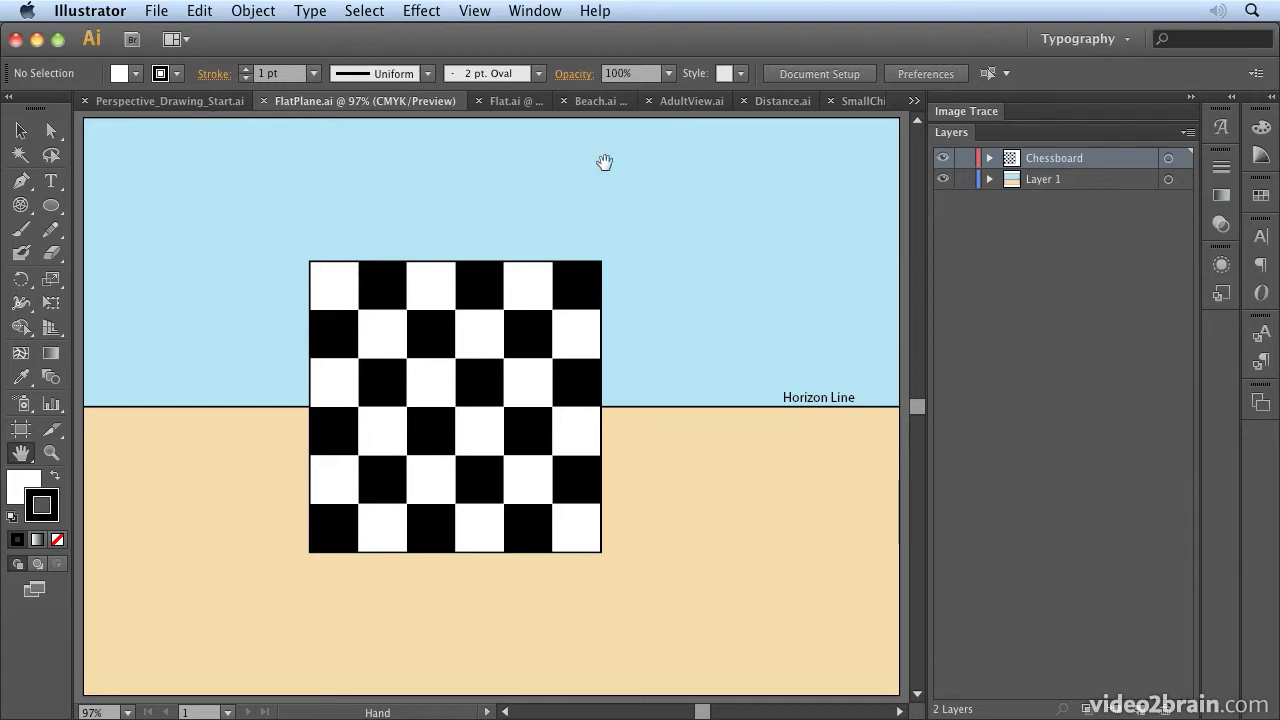
- View the Tilted.ai document with its vanishing point, followed by the Beach.ai document with its horizon line
click(914, 102)
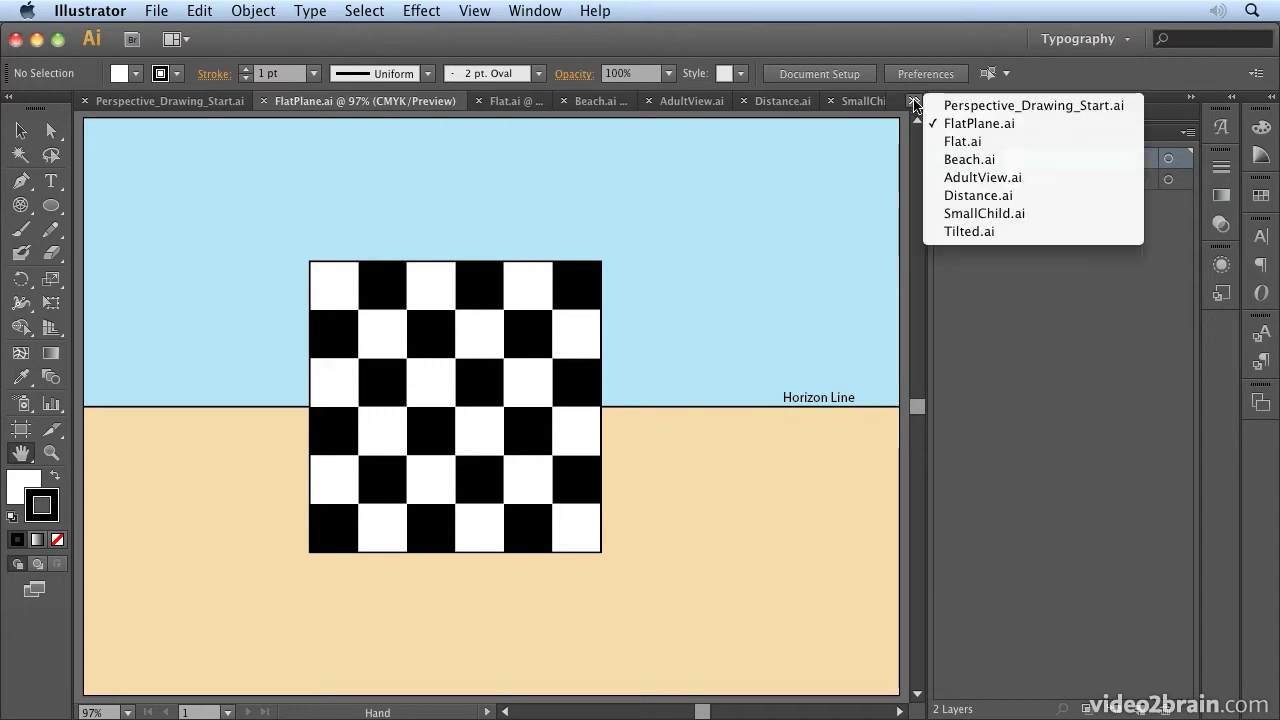
click(1006, 233)
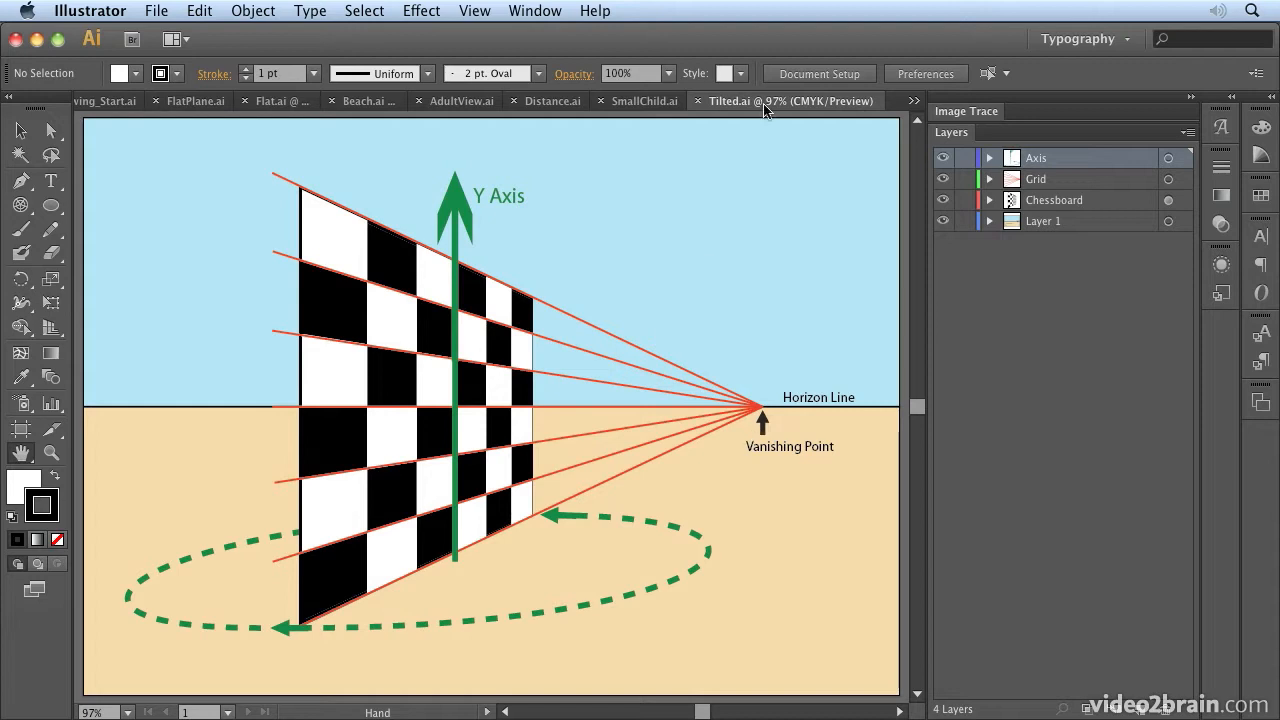
click(913, 103)
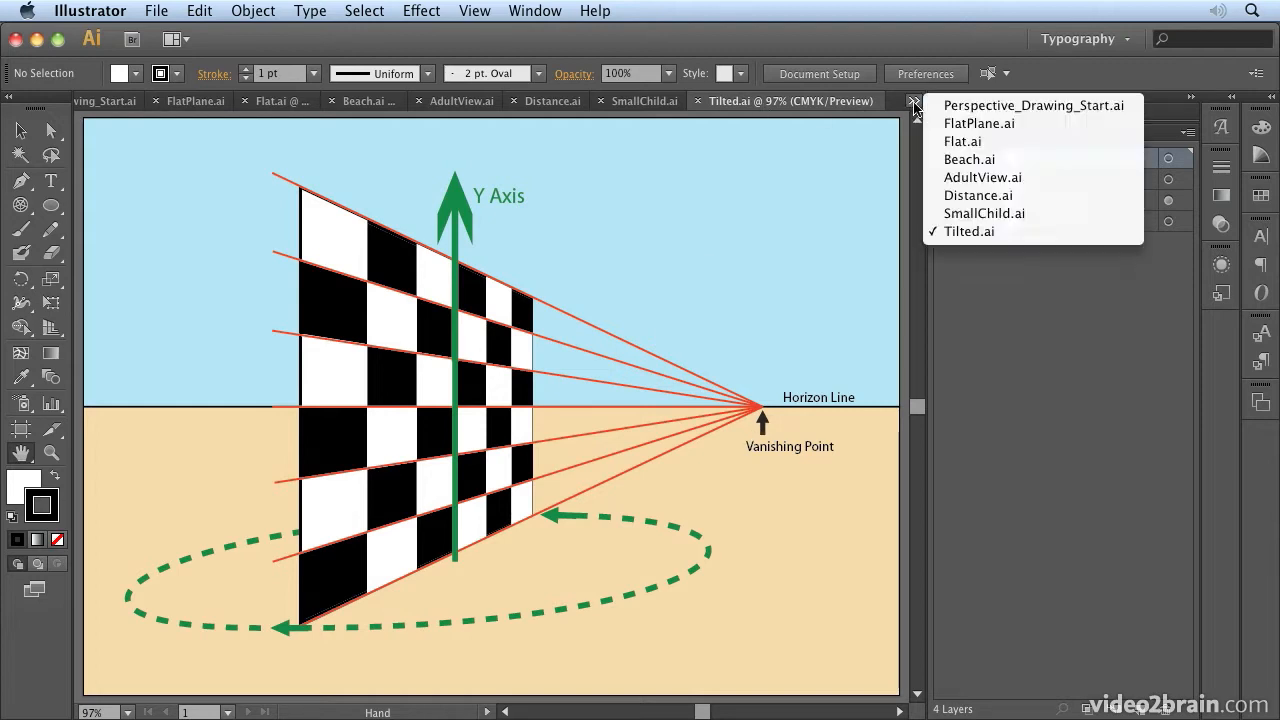
click(953, 160)
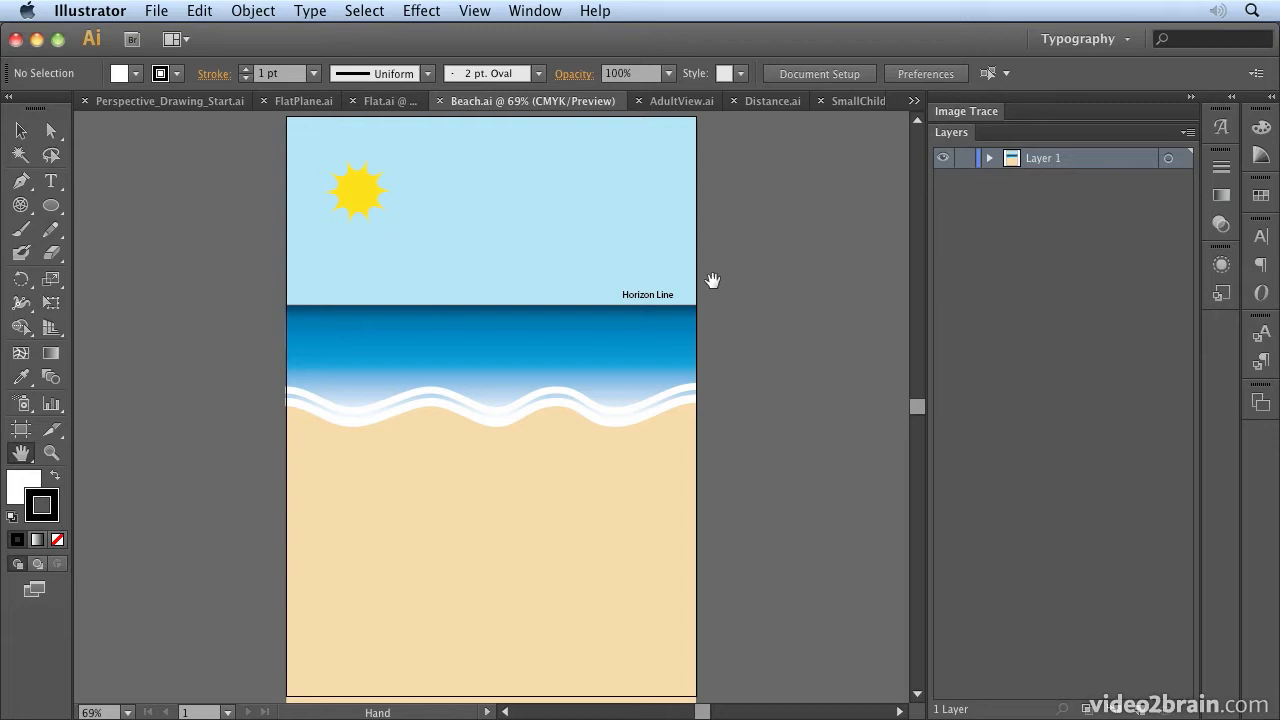
- Examine the eye line against the horizon line in Flat.ai and in AdultView.ai
click(914, 101)
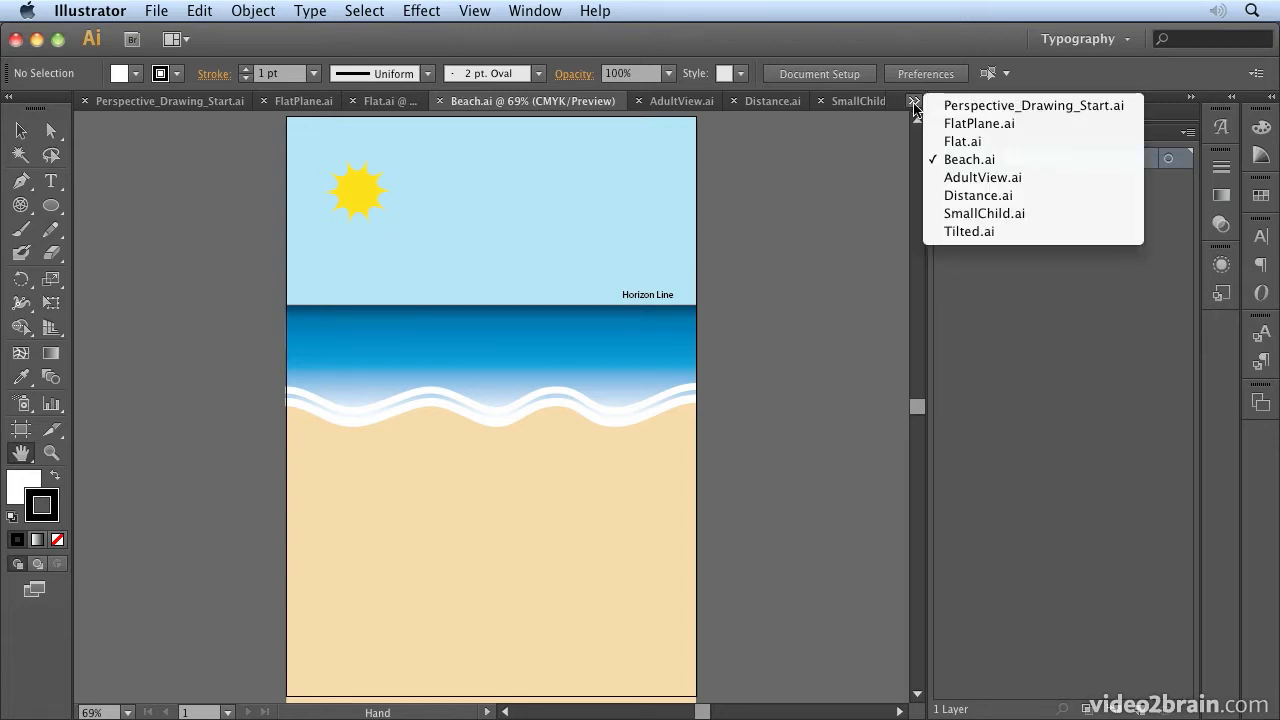
click(960, 141)
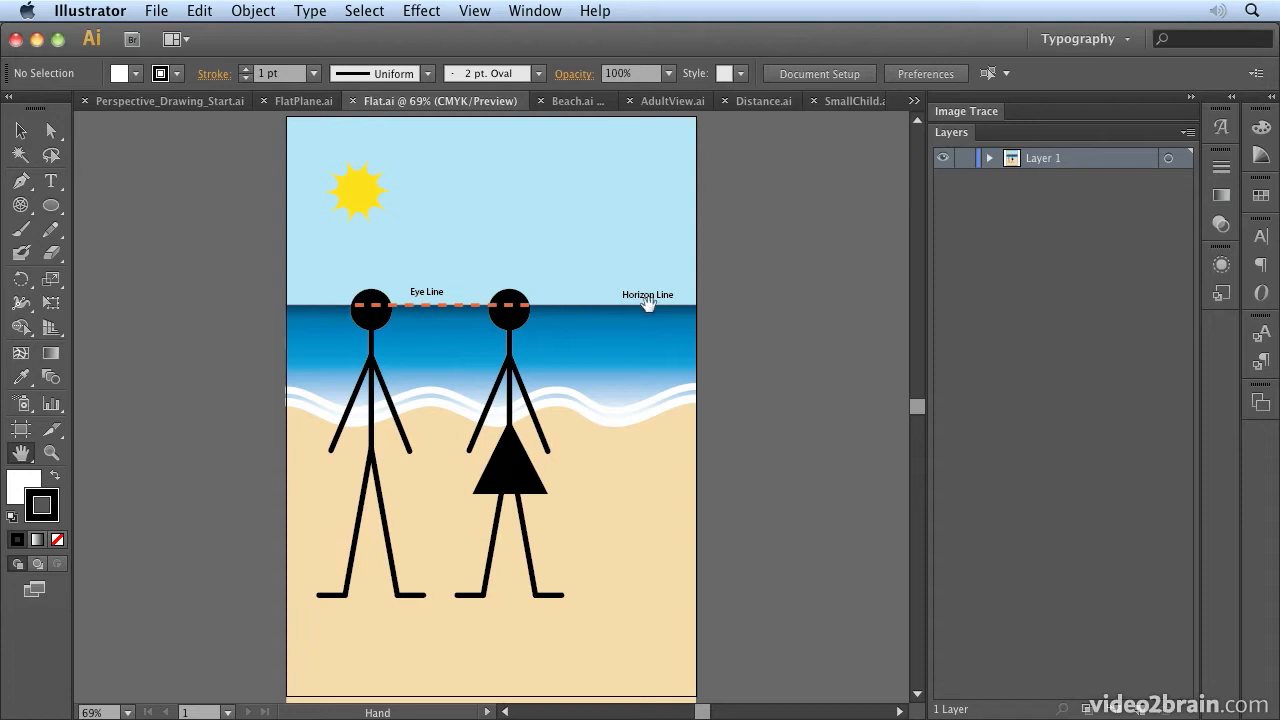
click(913, 102)
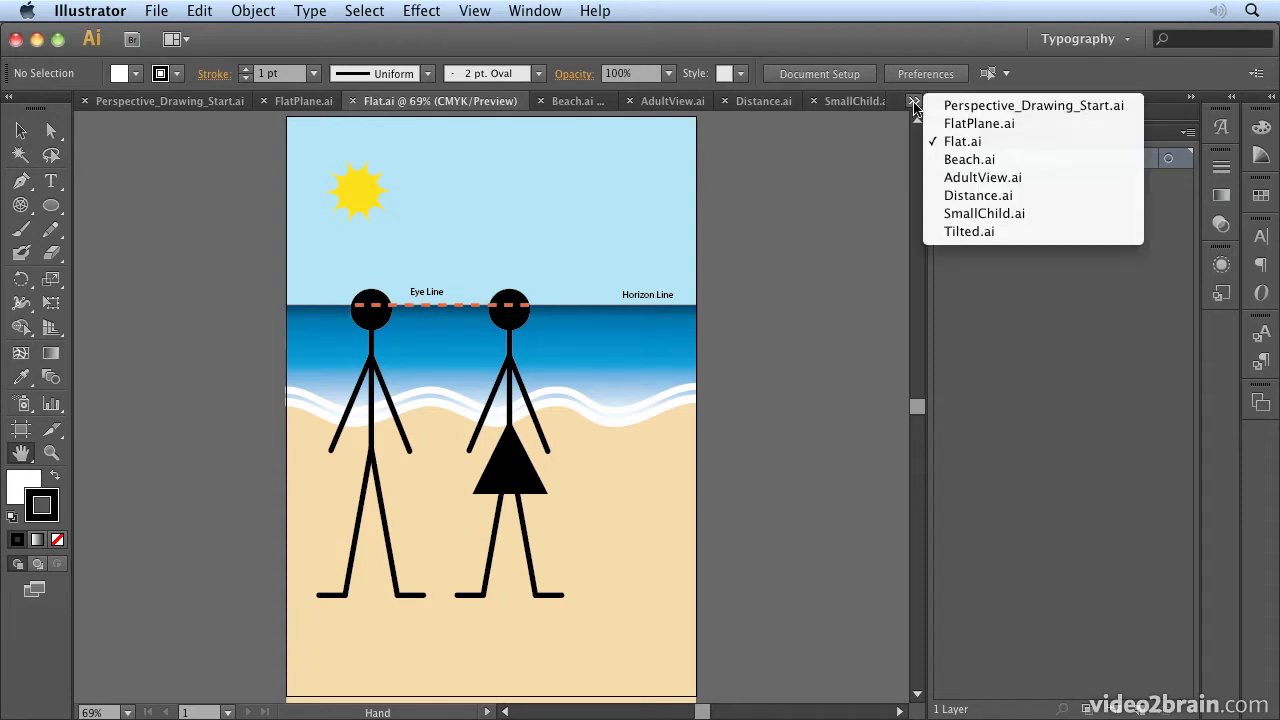
click(958, 183)
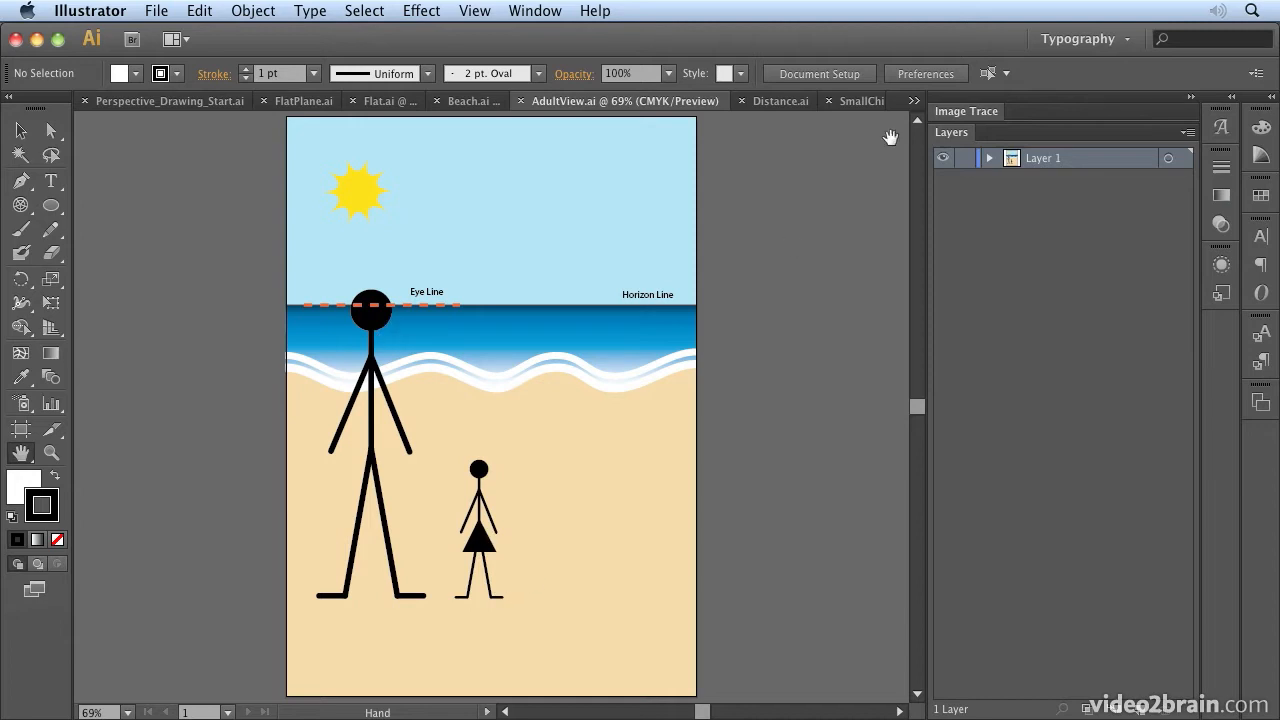
- View SmallChild.ai with its whole artboard fitted to the window, followed by Distance.ai
click(914, 104)
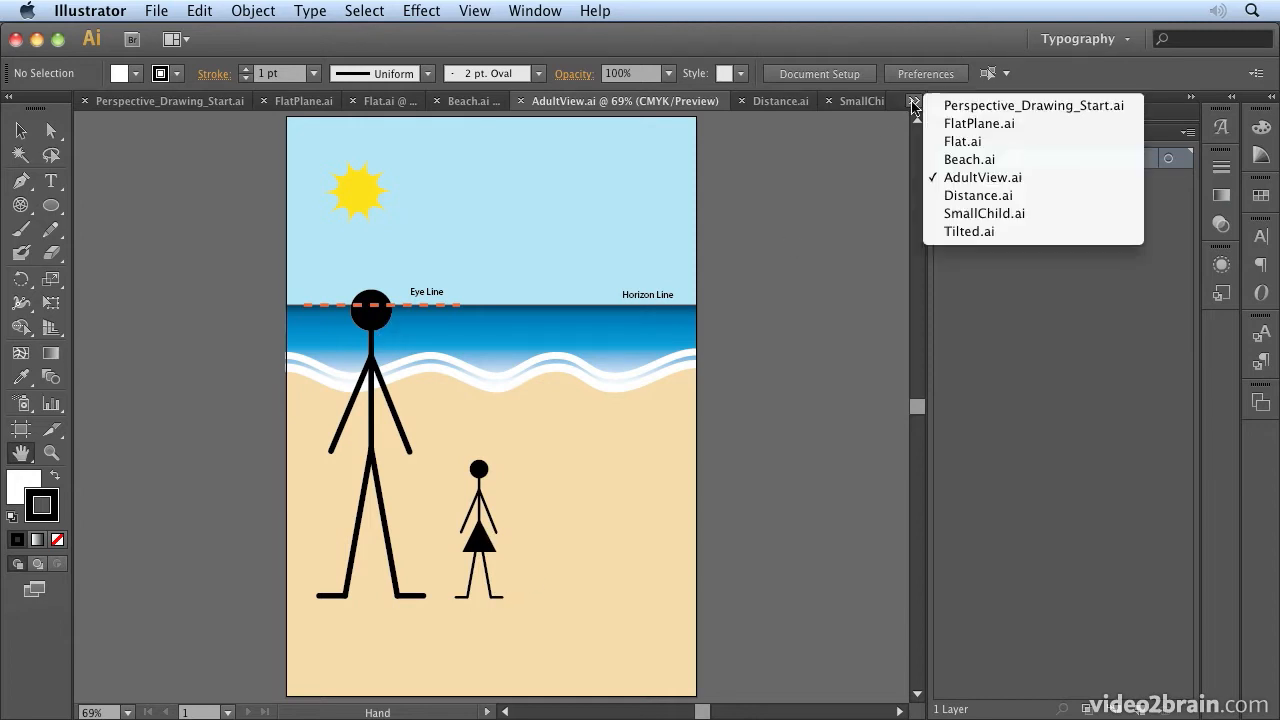
click(984, 214)
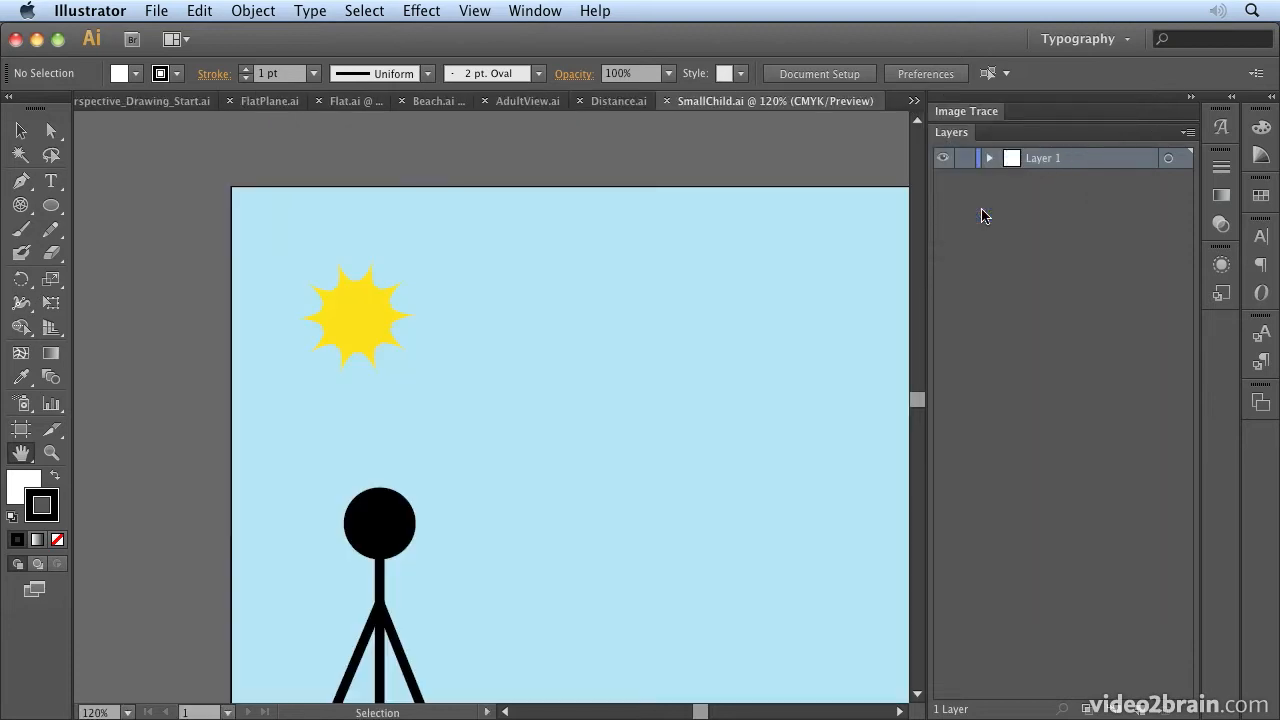
double_click(20, 453)
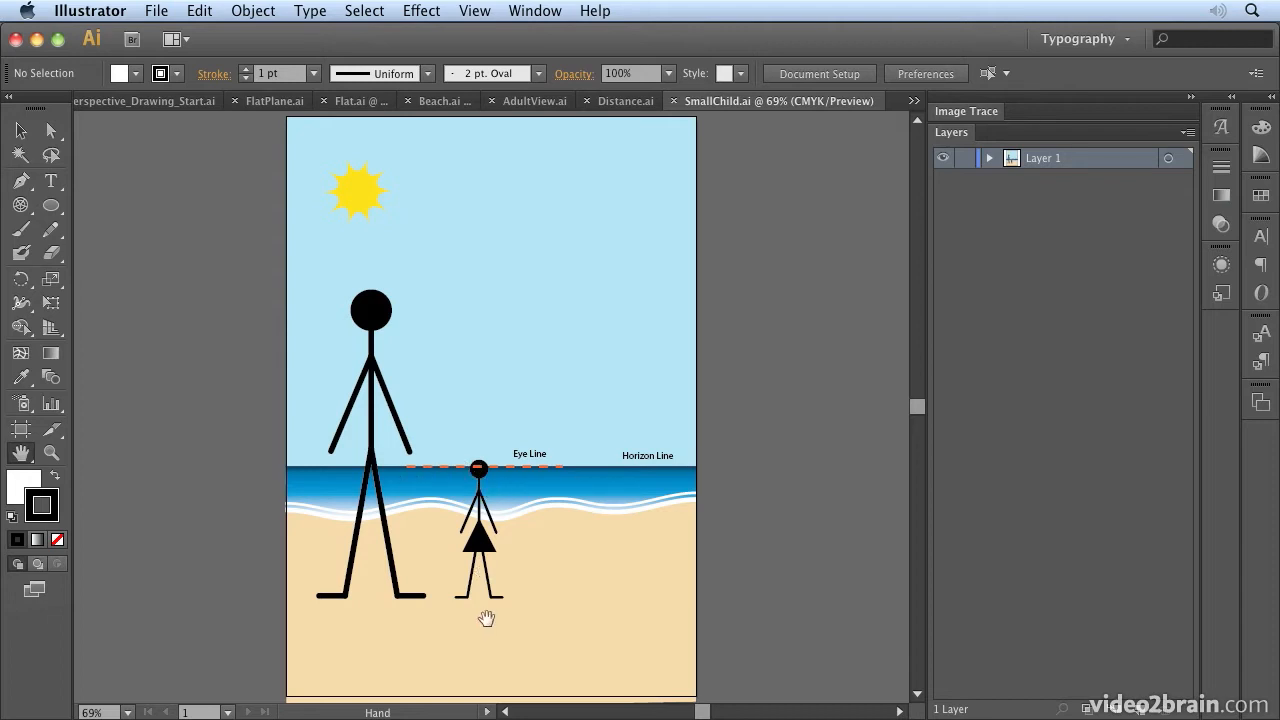
click(911, 101)
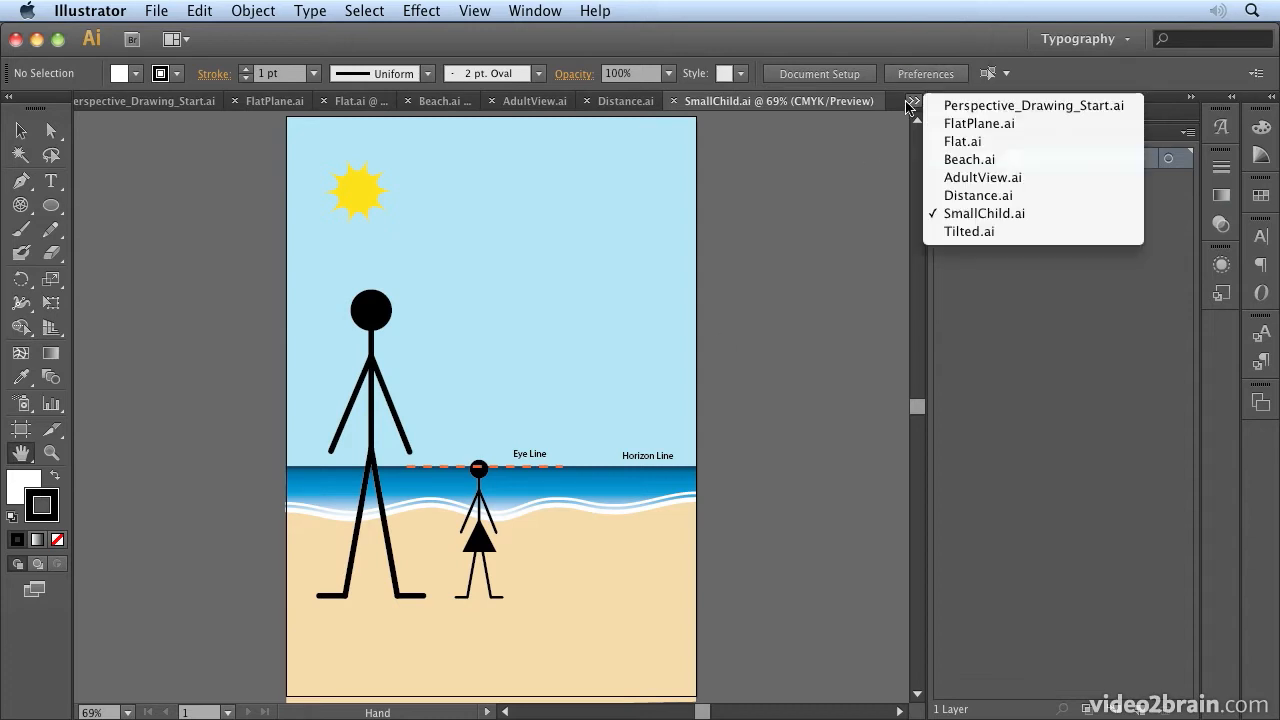
click(988, 196)
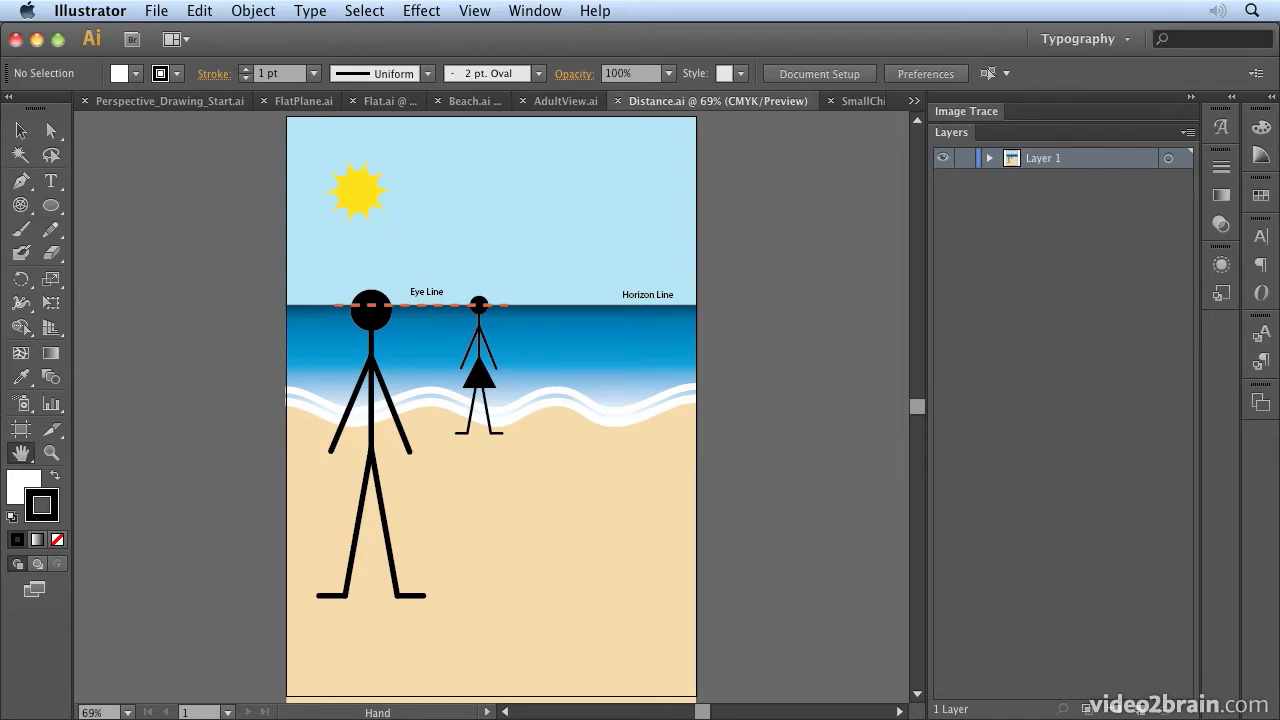
- Show the perspective grid in Perspective_Drawing_Start.ai and collapse the Image Trace and Layers panels to icons
click(190, 104)
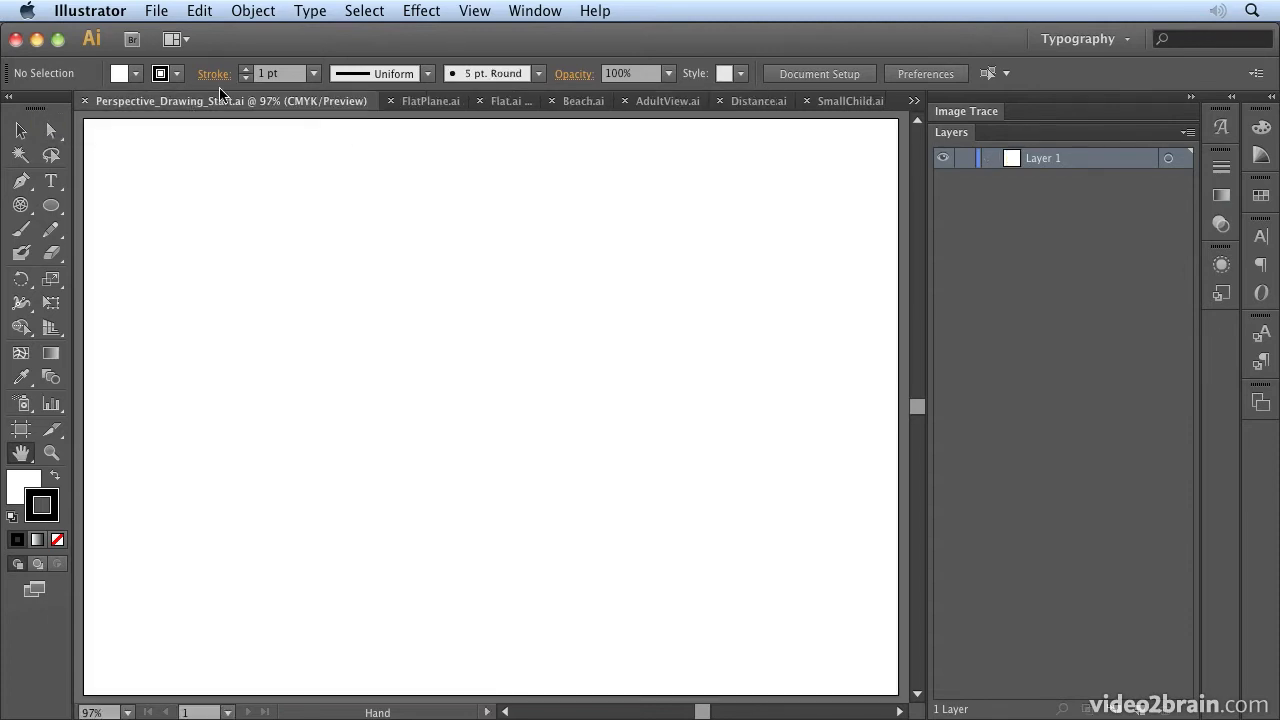
click(50, 329)
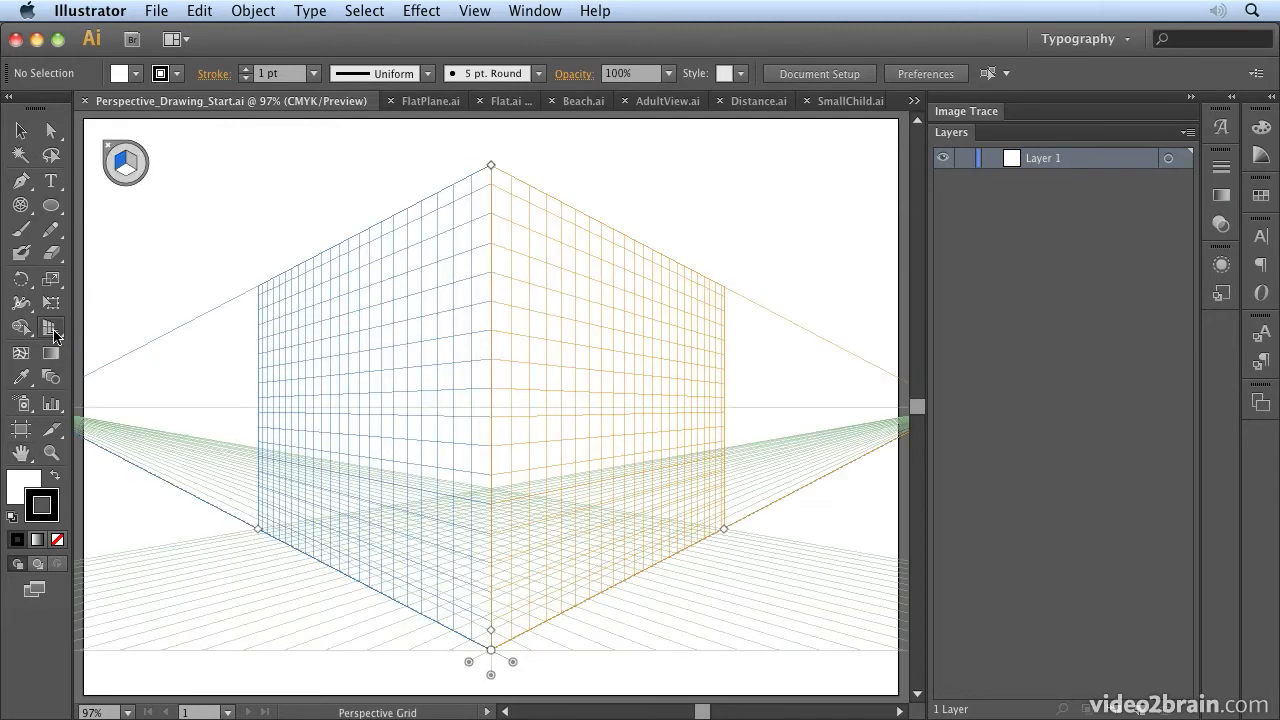
click(1191, 100)
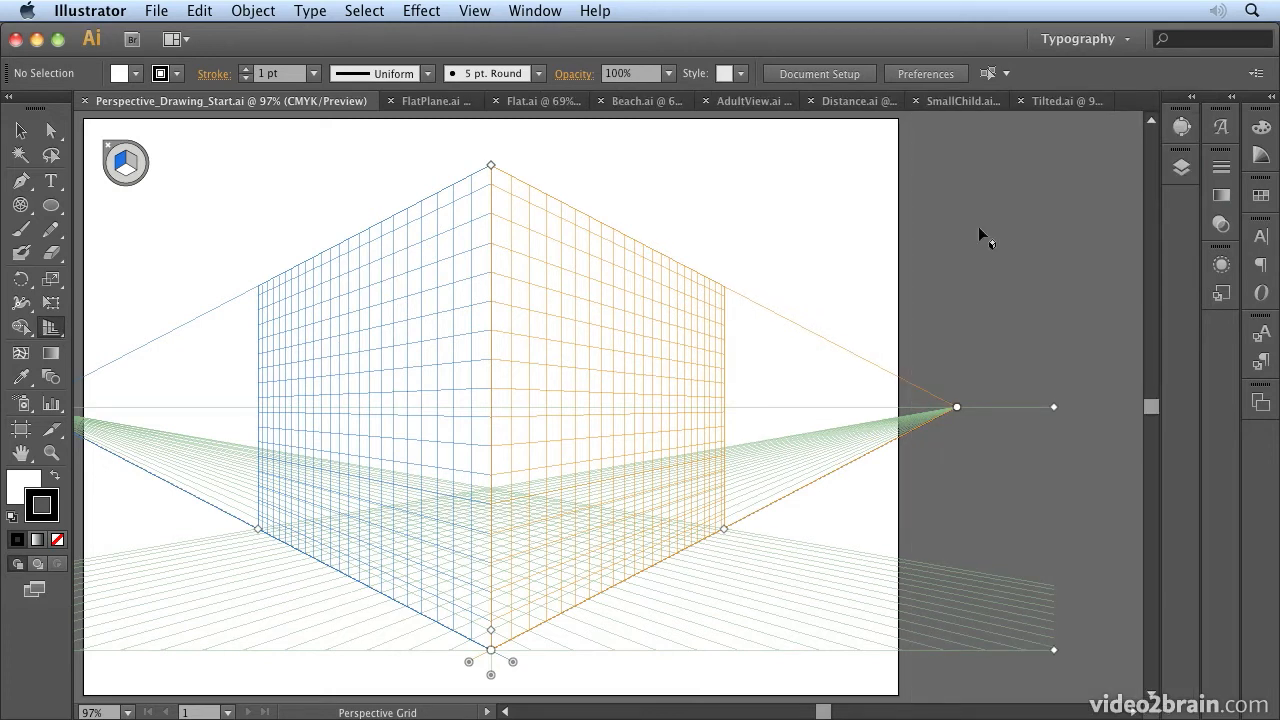
- Lower the perspective grid's horizon line and extend the grid's vertical extent upward
key(space)
drag(400, 314, 484, 289)
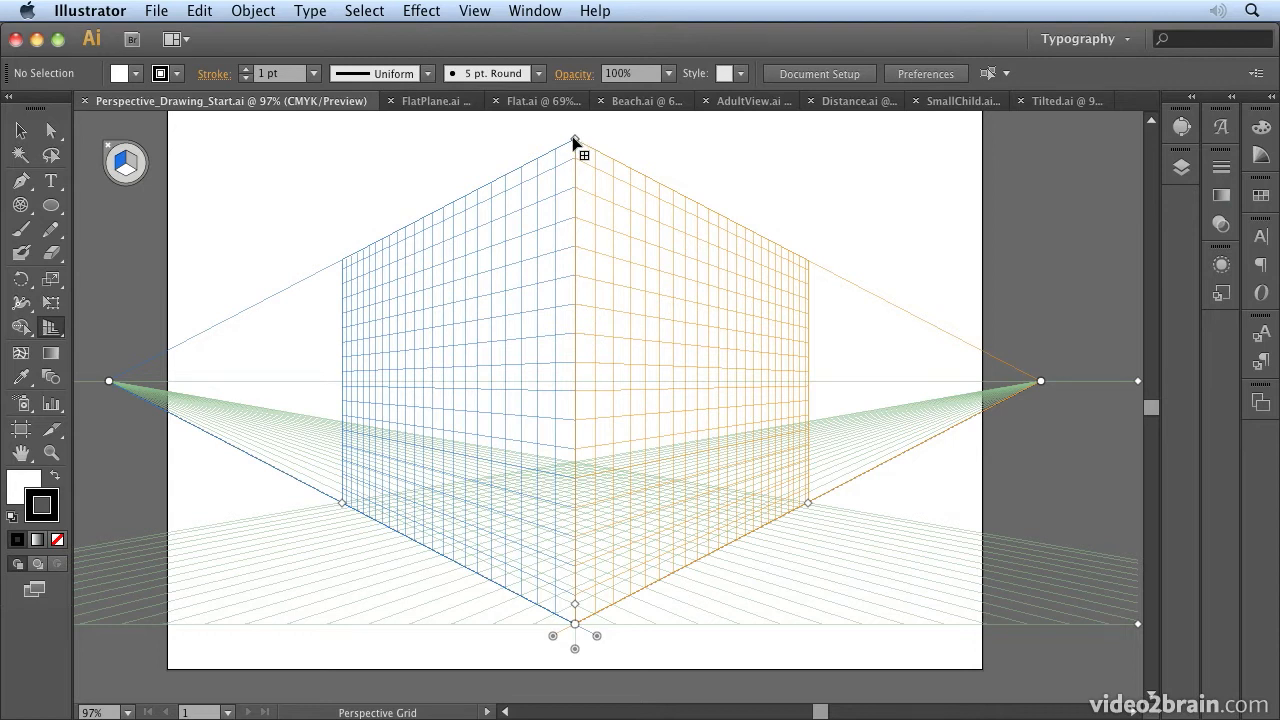
drag(574, 141, 586, 270)
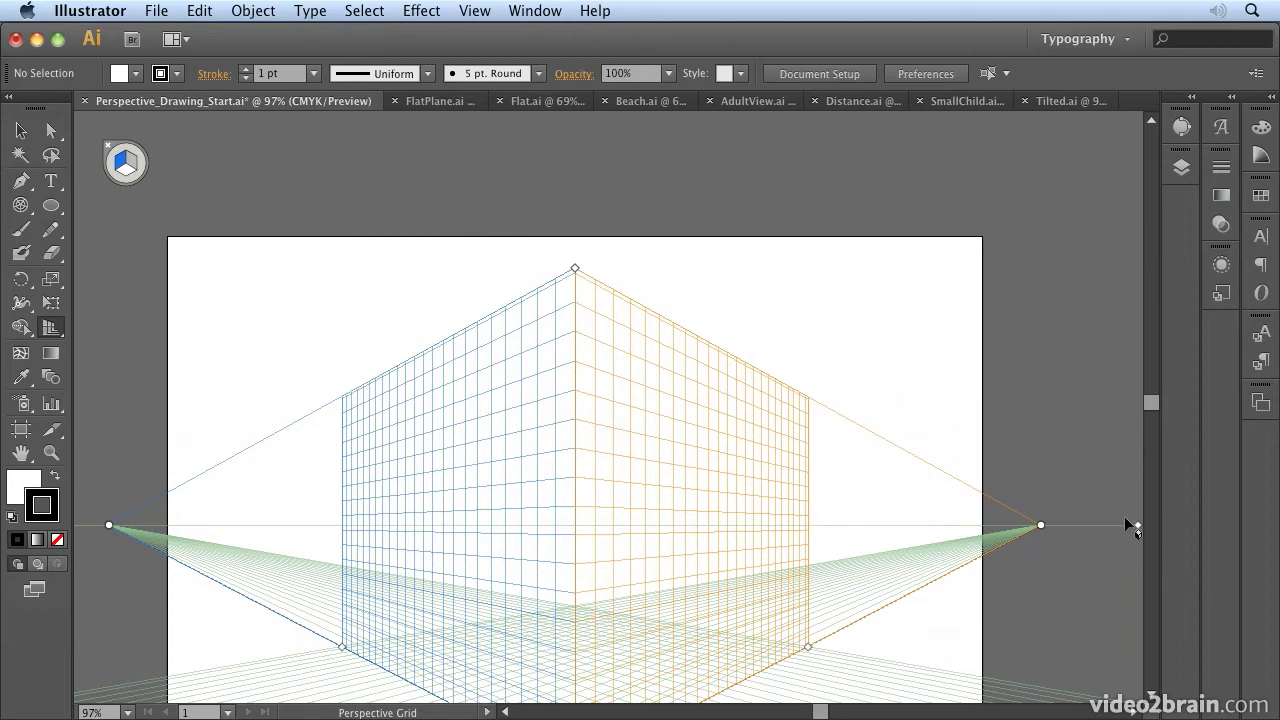
drag(1137, 527, 1026, 610)
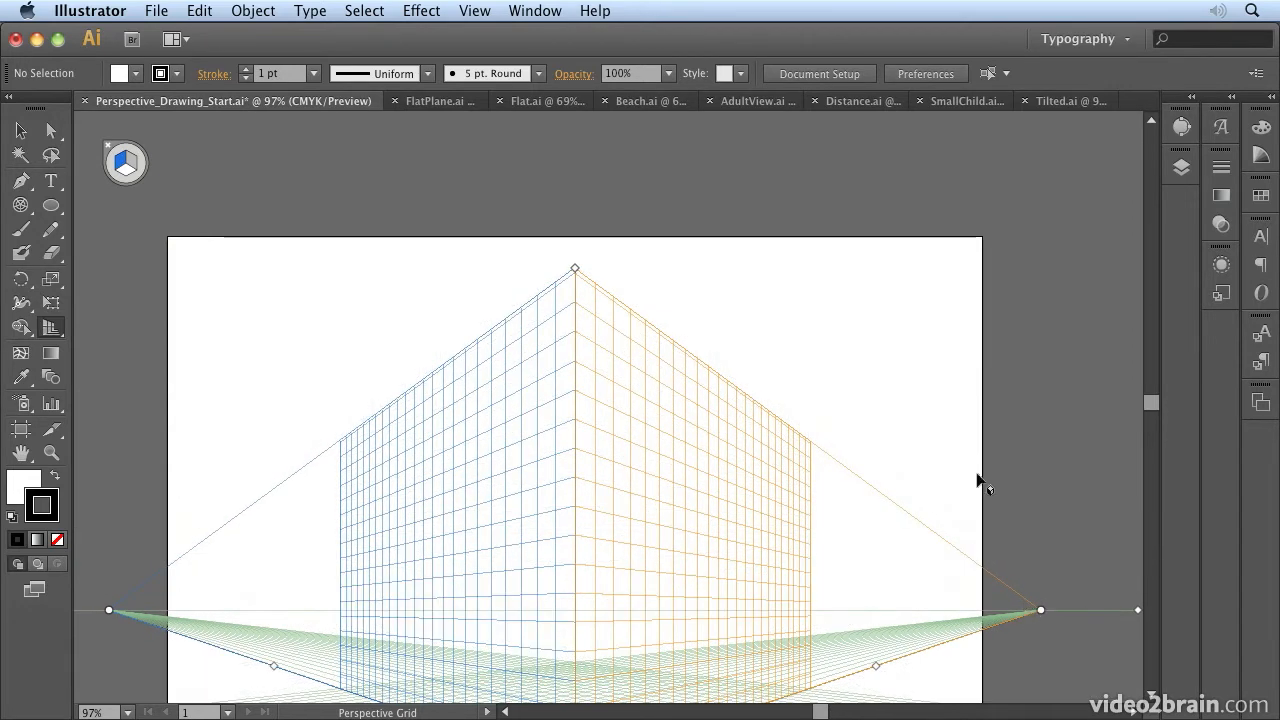
drag(831, 577, 817, 455)
drag(575, 150, 576, 124)
- Raise the horizon line above the artboard and lower it again, and shorten the grid's vertical extent
key(space)
drag(686, 520, 682, 332)
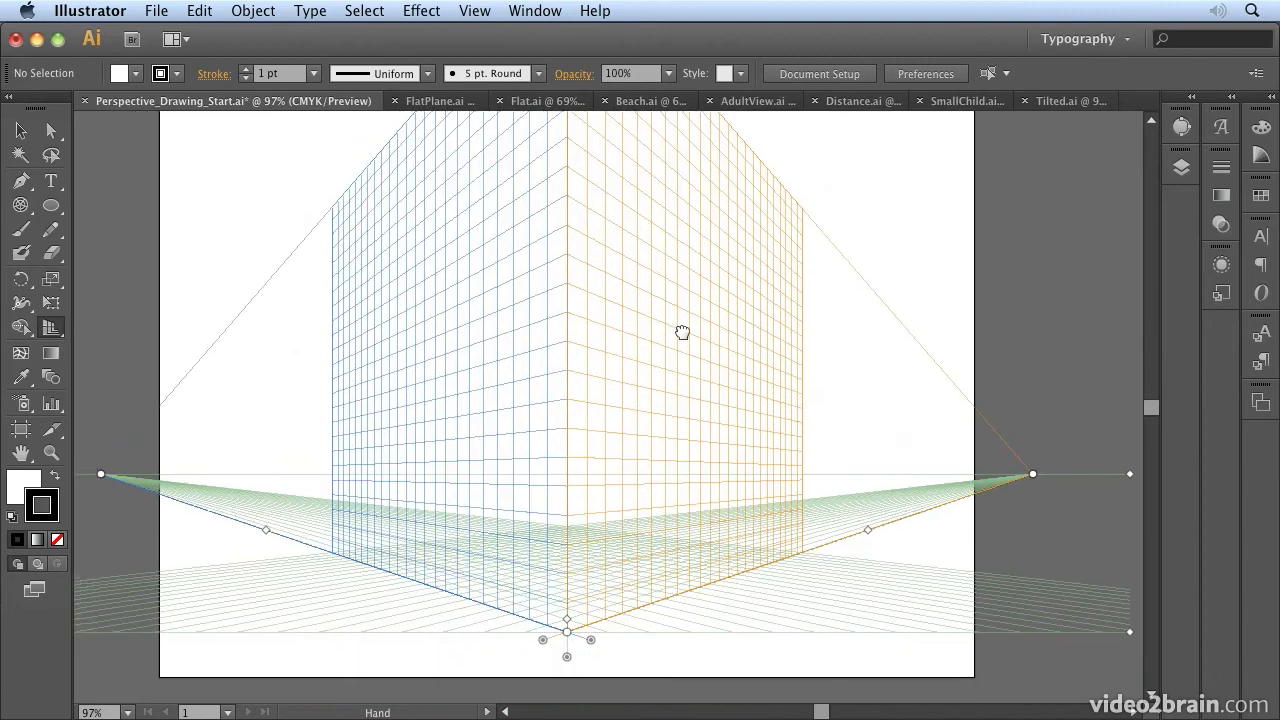
drag(1126, 472, 1008, 129)
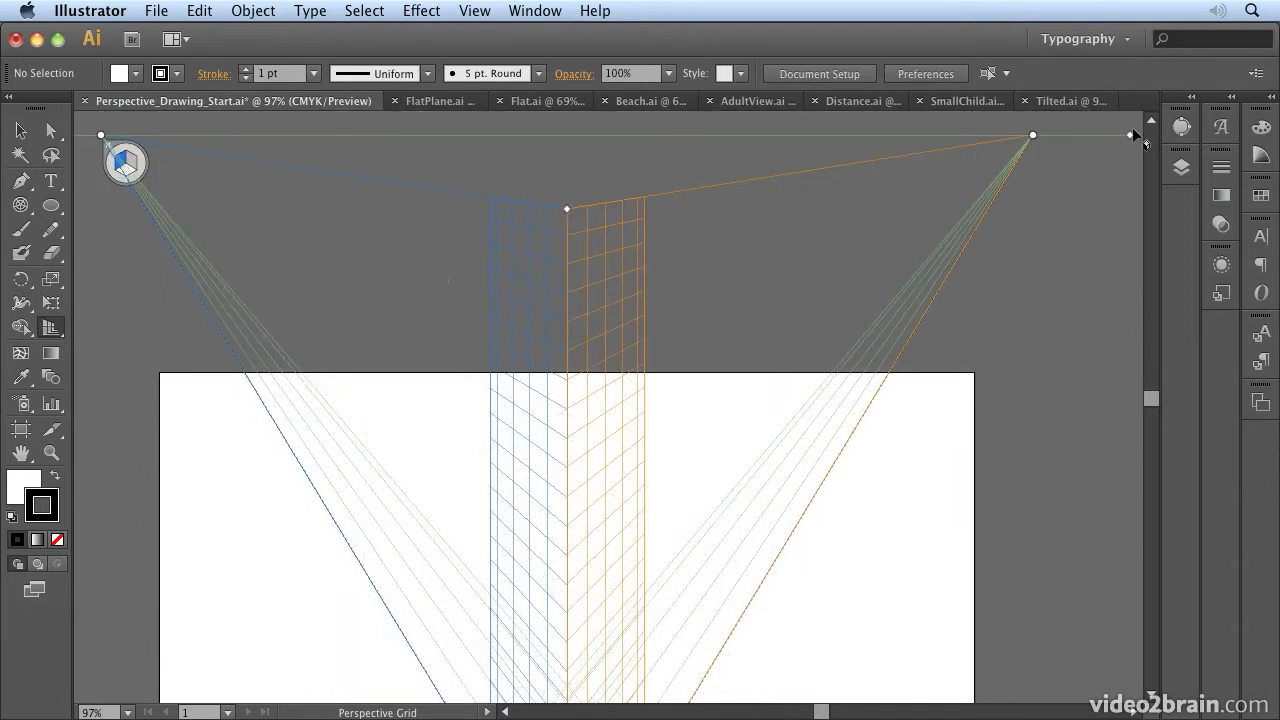
drag(1130, 140, 1130, 661)
drag(566, 206, 567, 402)
- Reposition the whole perspective grid on the artboard by its ground level and raise its horizon line
key(space)
drag(642, 546, 637, 277)
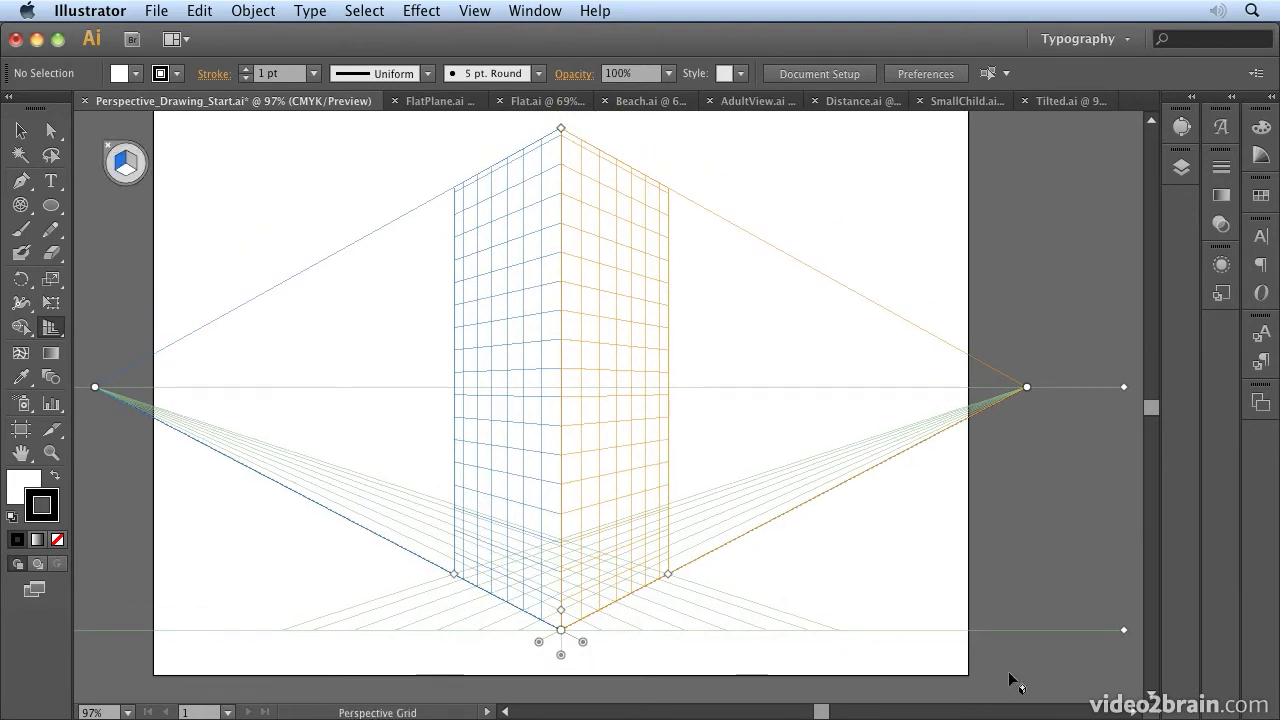
drag(1122, 628, 940, 503)
drag(940, 262, 925, 200)
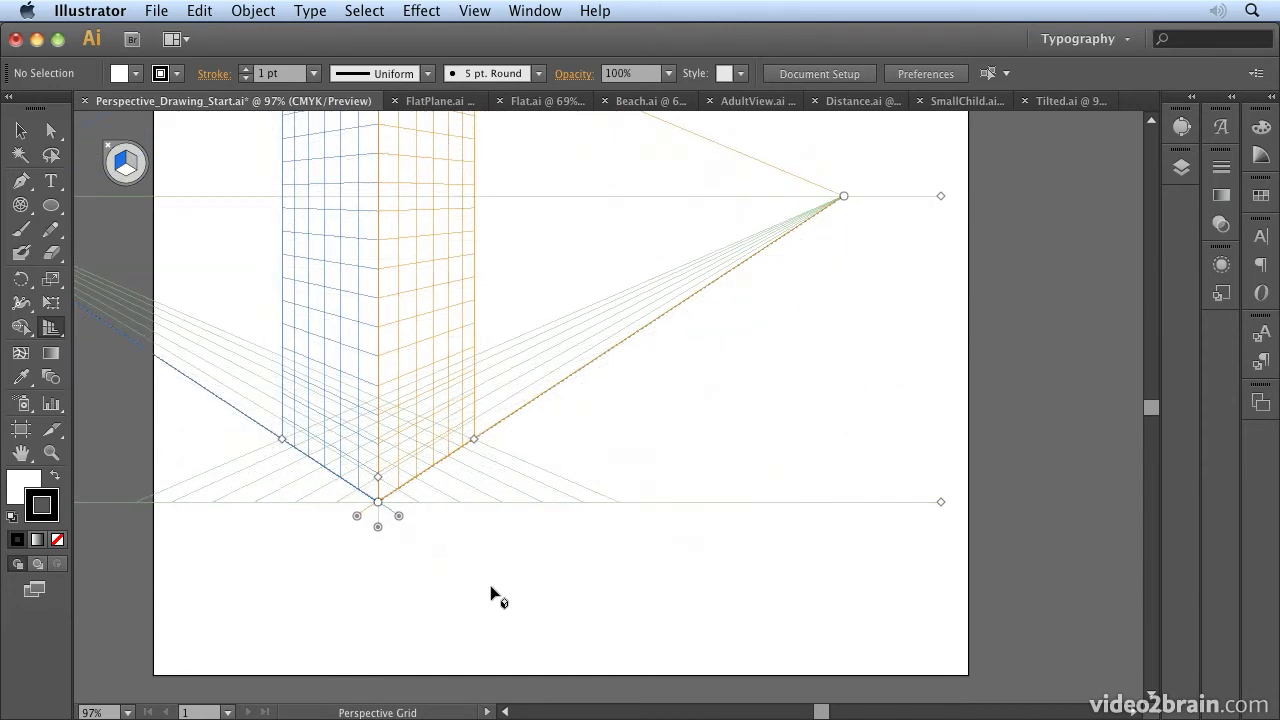
key(space)
drag(466, 423, 572, 496)
drag(1042, 568, 1075, 621)
- Reset the perspective grid to the two-point preset [2P-Normal View]
click(470, 12)
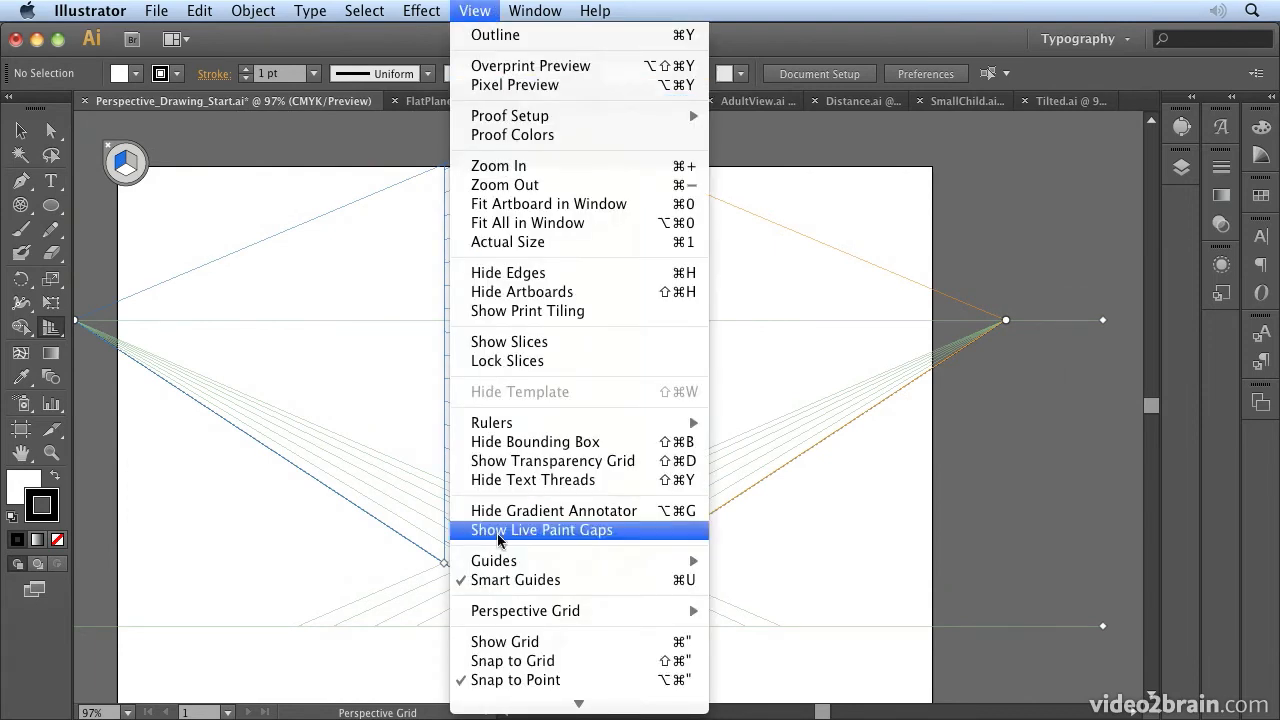
mouse_move(505, 612)
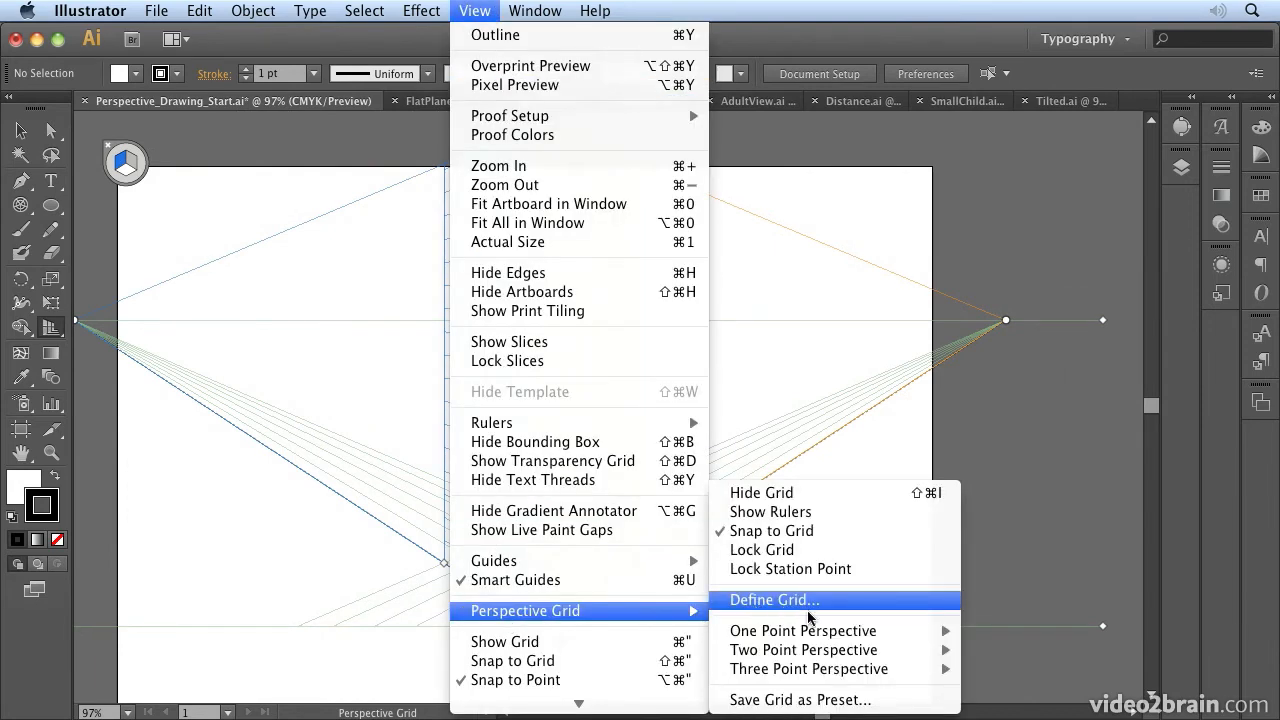
mouse_move(800, 655)
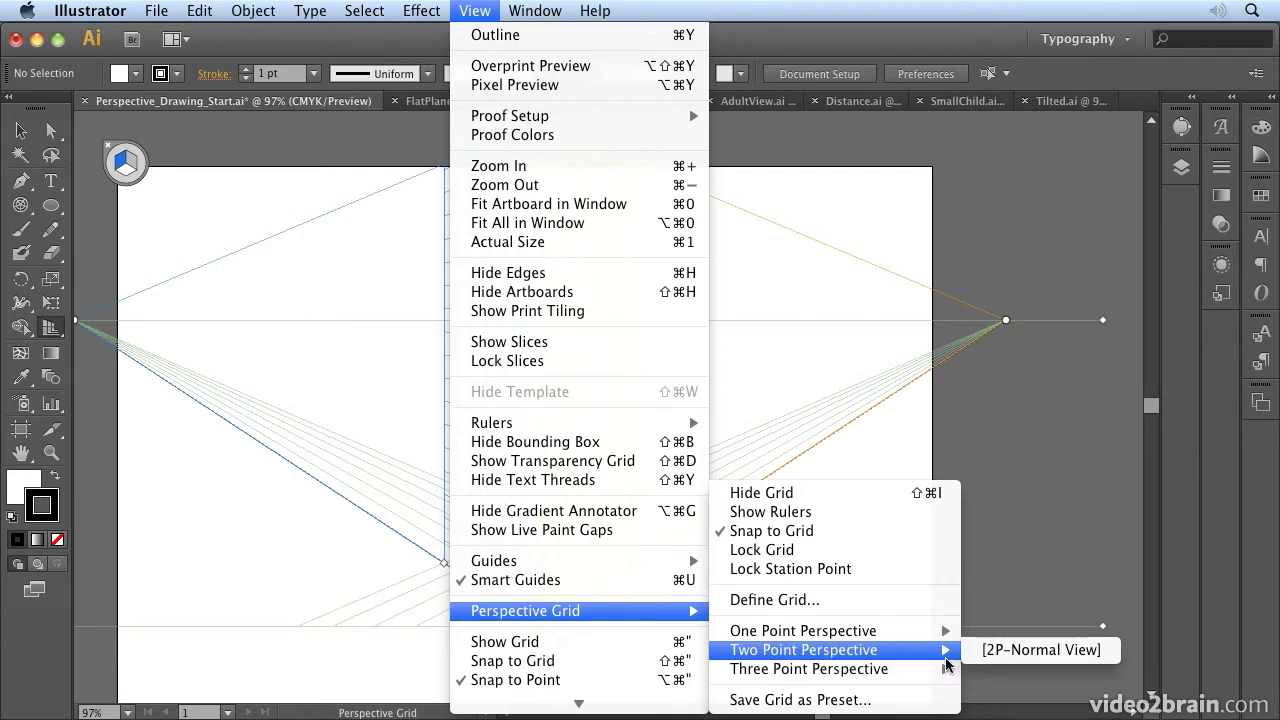
click(1020, 652)
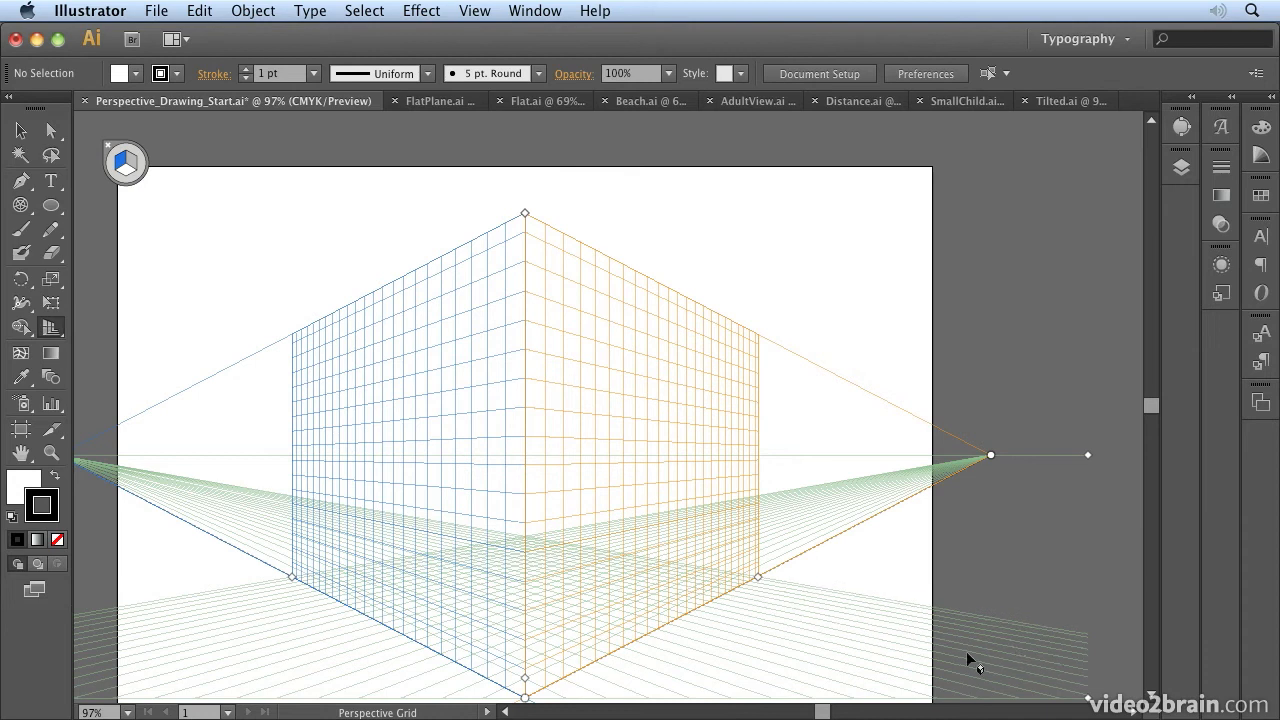
- Shorten the extents of the right and left planes of the perspective grid
drag(451, 549, 452, 448)
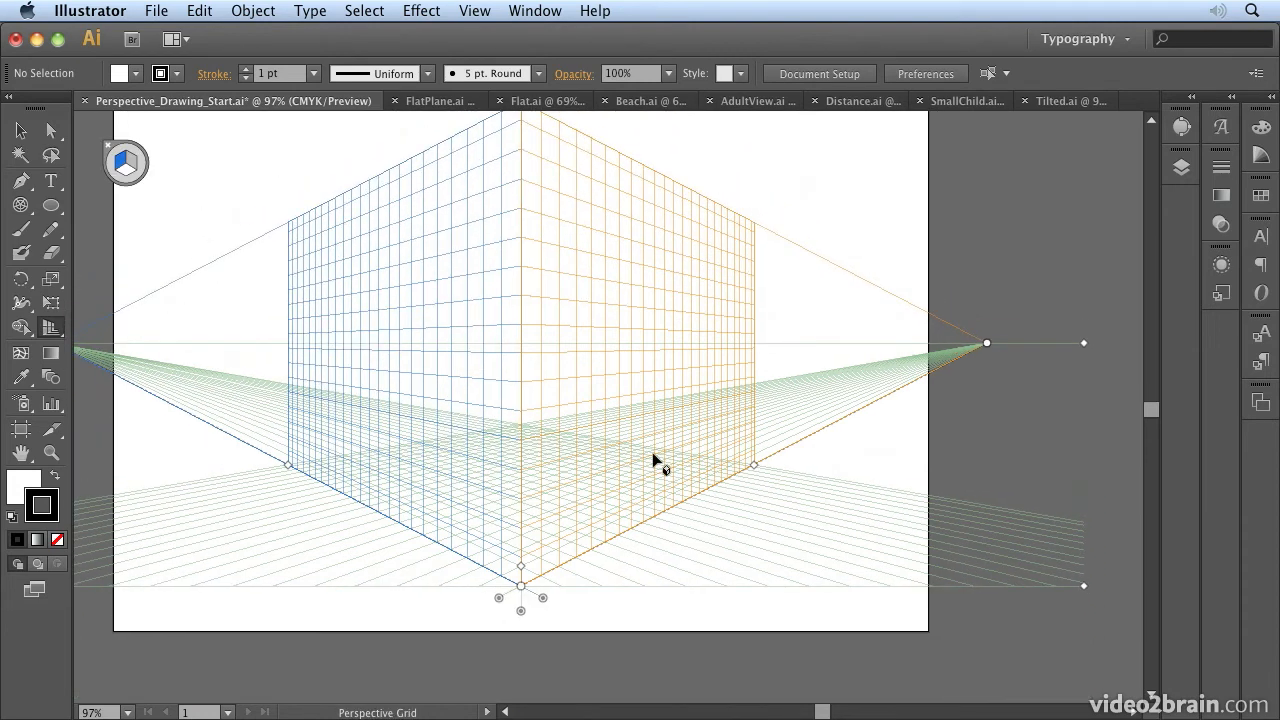
drag(744, 464, 712, 506)
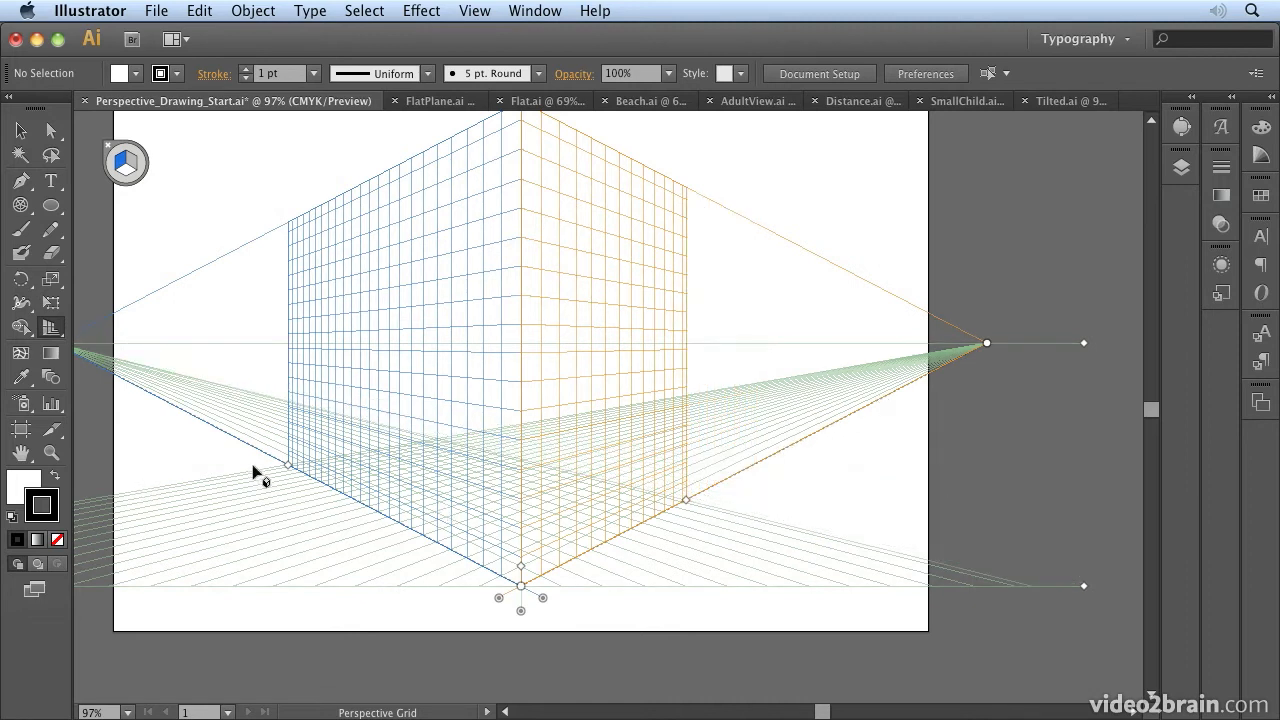
drag(284, 468, 346, 498)
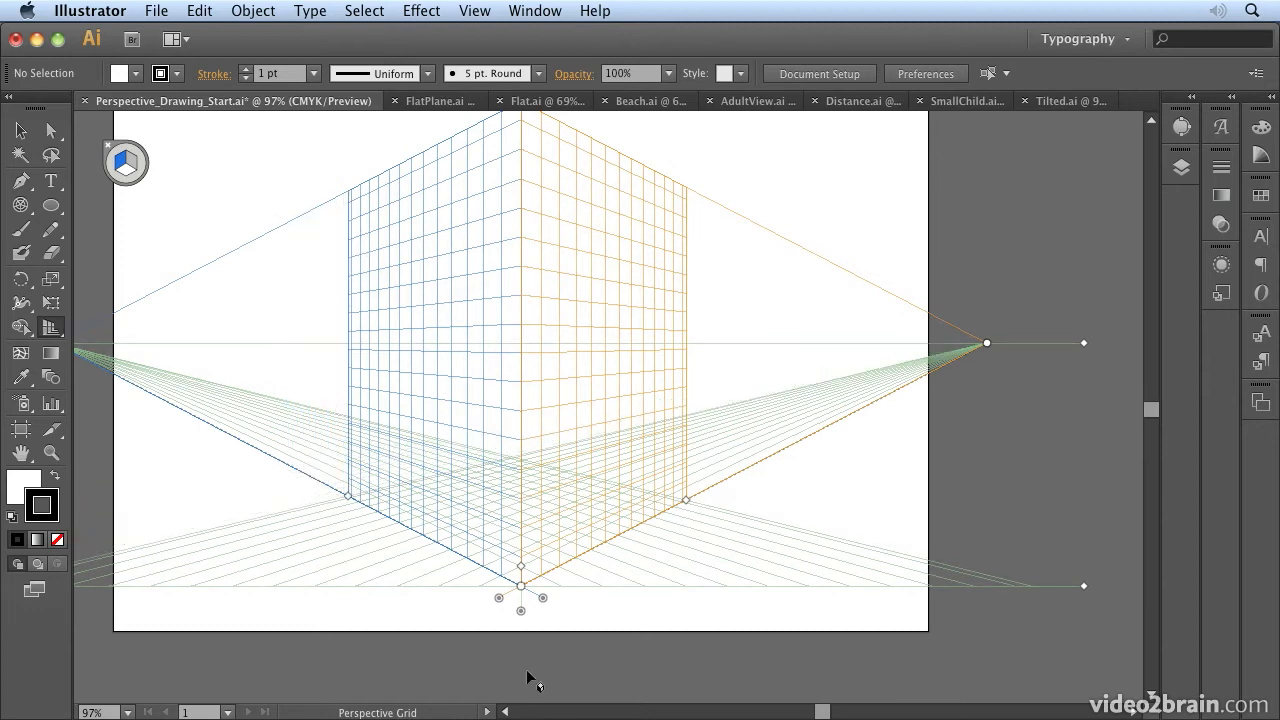
- Enlarge the grid cells considerably and extend the right and left grid planes toward their vanishing points
drag(521, 567, 521, 517)
drag(687, 503, 1060, 402)
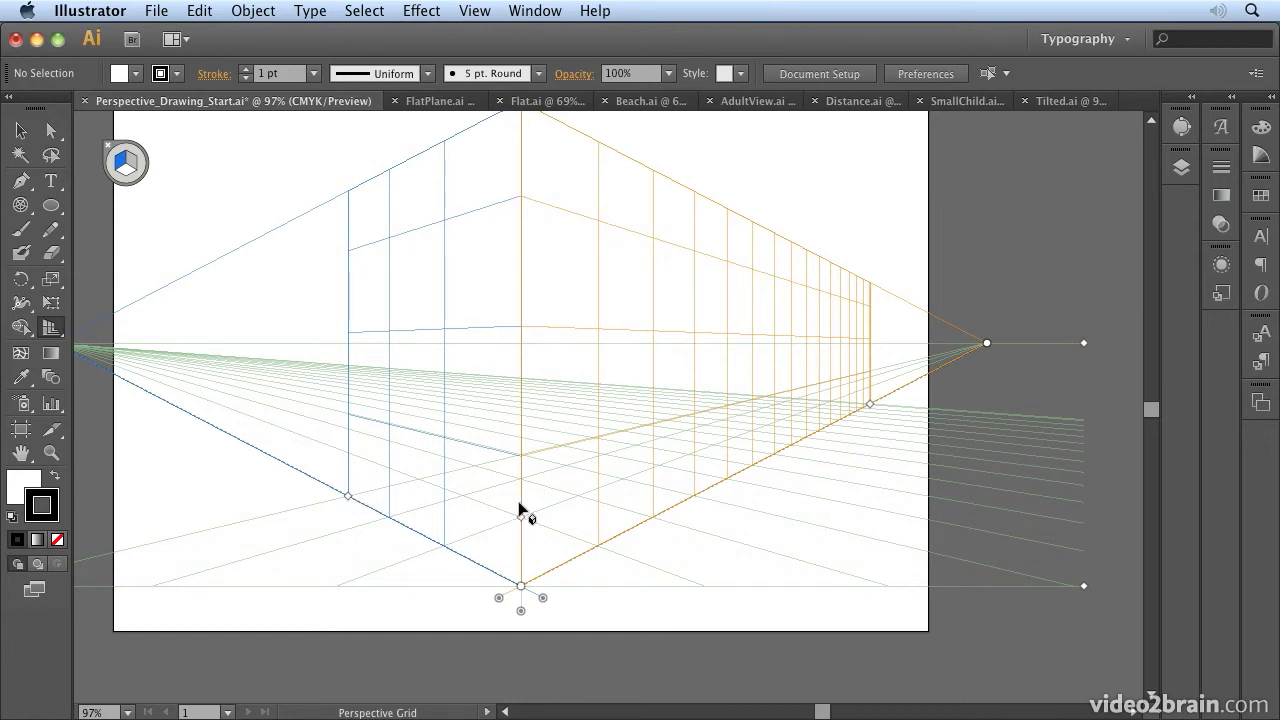
drag(347, 494, 306, 472)
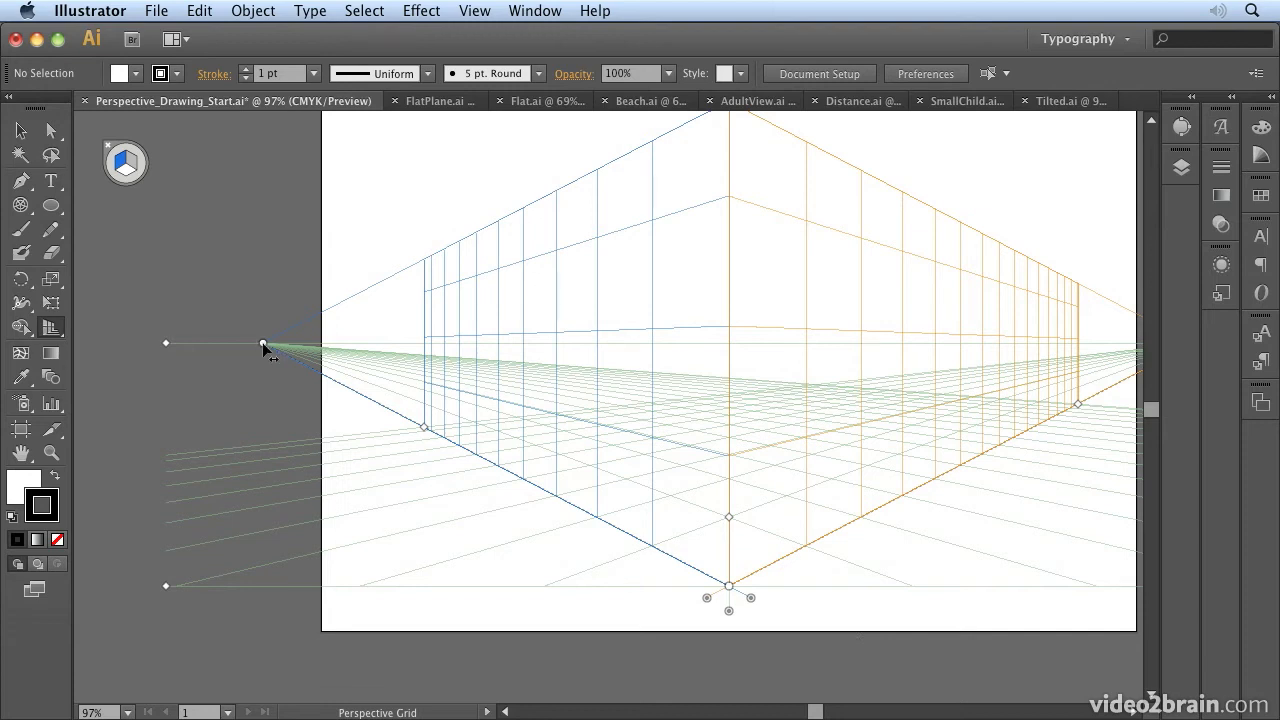
- Move the left and right vanishing points farther outward from the artboard along the horizon line
drag(262, 344, 237, 398)
key(space)
drag(1038, 401, 710, 388)
drag(984, 328, 1206, 331)
- Raise the perspective grid's vertical extent above the artboard's upper edge
key(space)
drag(487, 317, 563, 548)
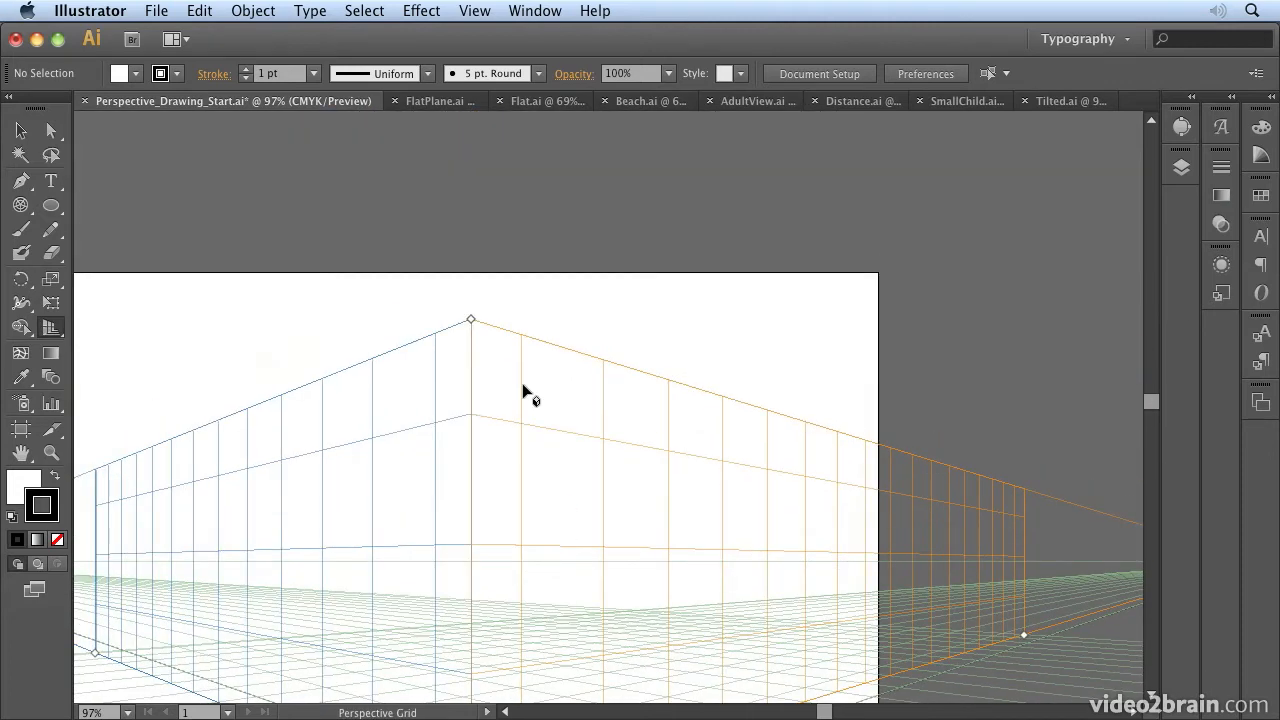
drag(470, 322, 471, 153)
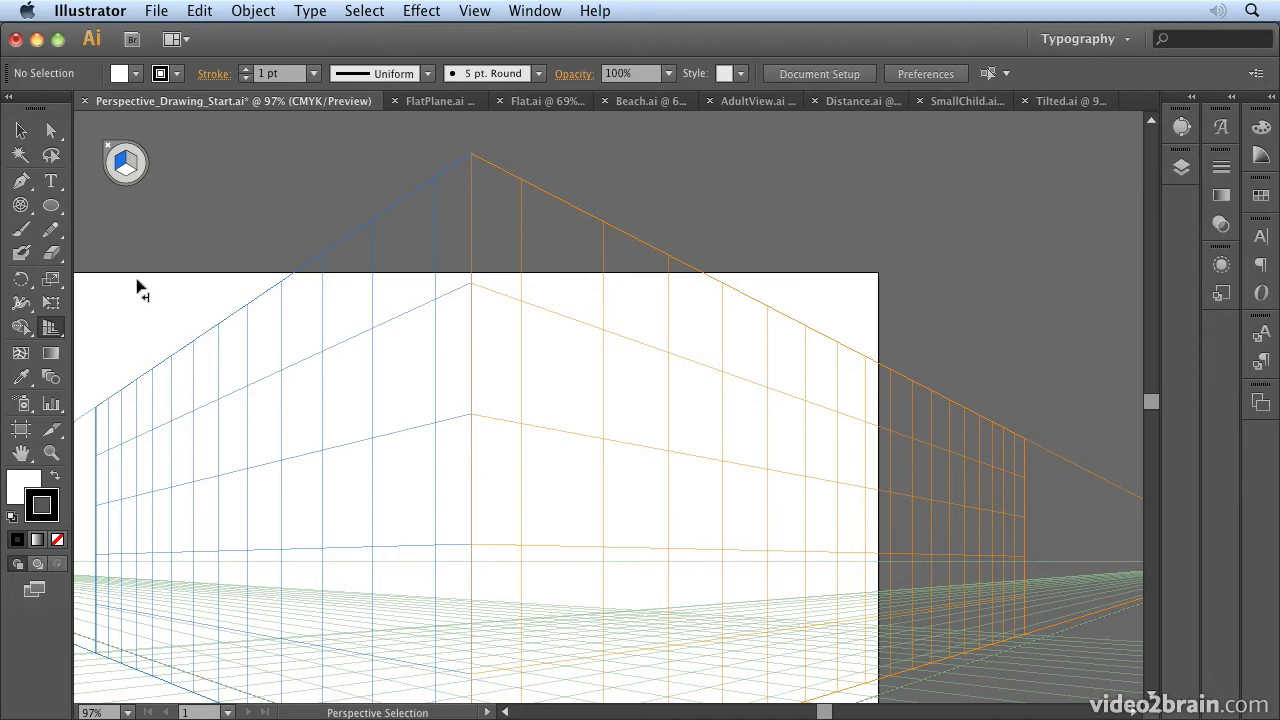
key(super+minus)
key(super+minus)
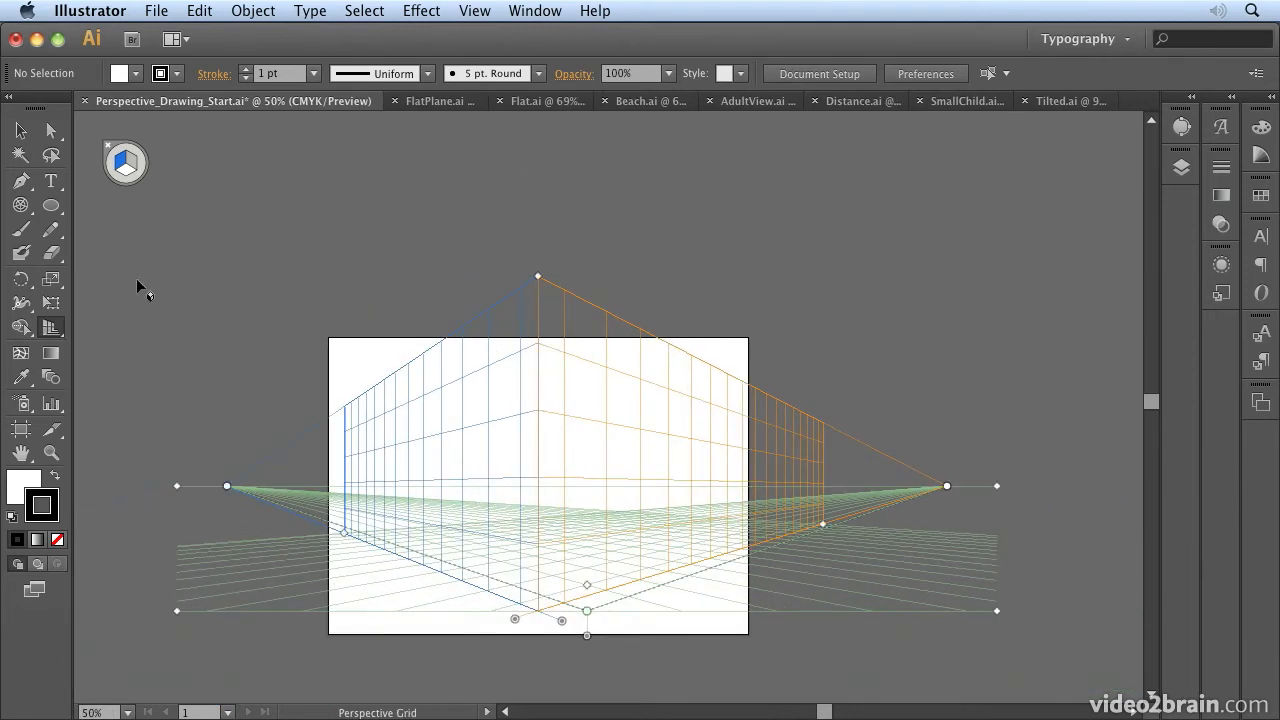
- Raise the two-point grid's vertical extent well above the artboard and try moving the ground level up to the horizon line
drag(541, 284, 538, 131)
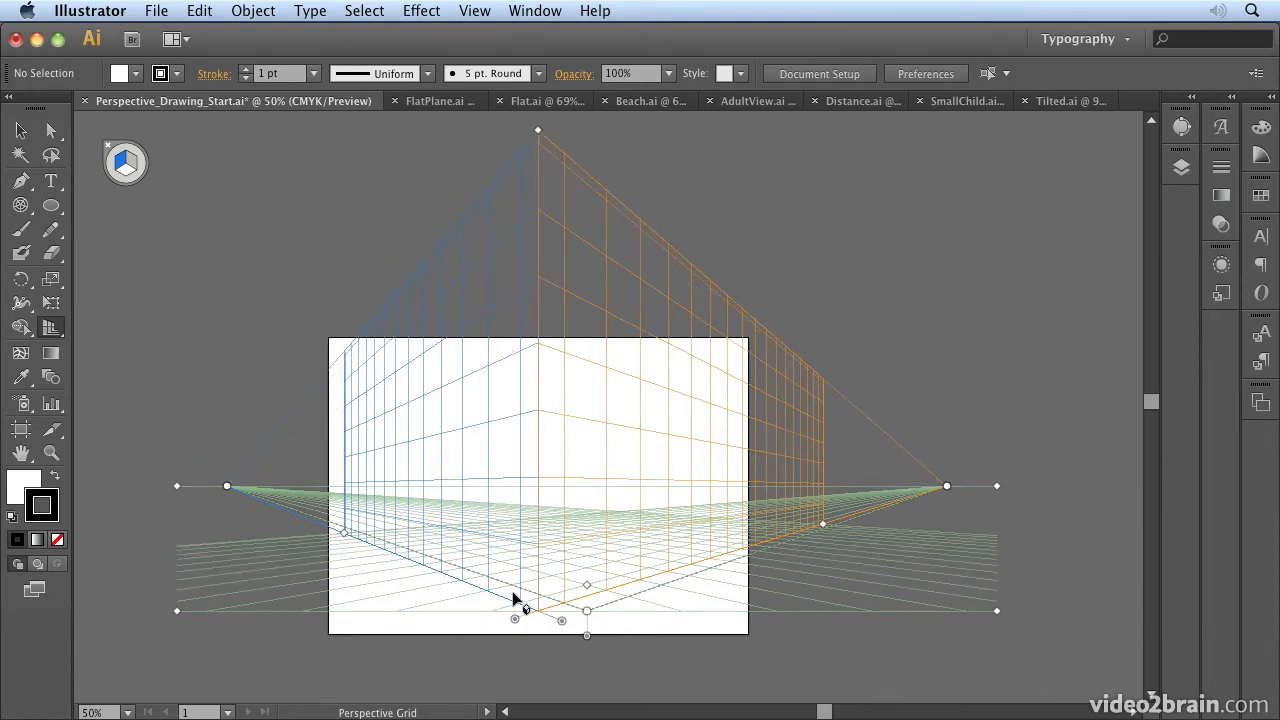
drag(585, 634, 561, 453)
drag(563, 453, 563, 448)
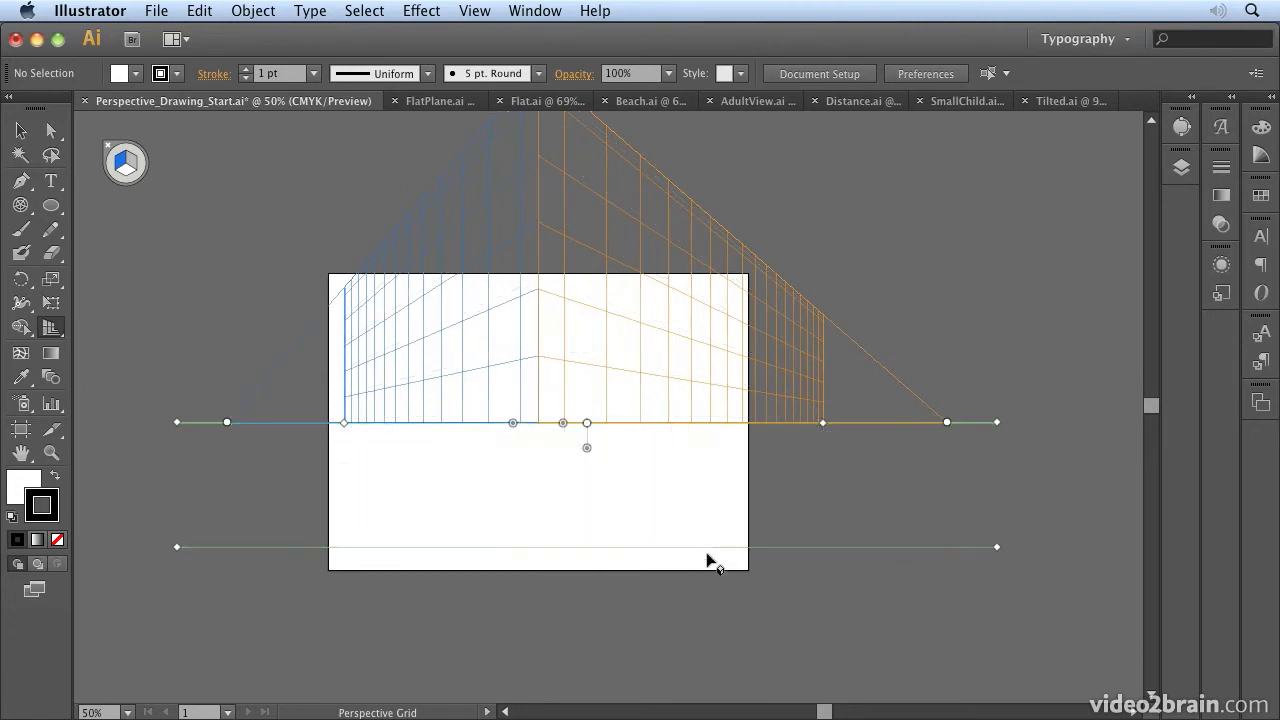
drag(656, 310, 638, 446)
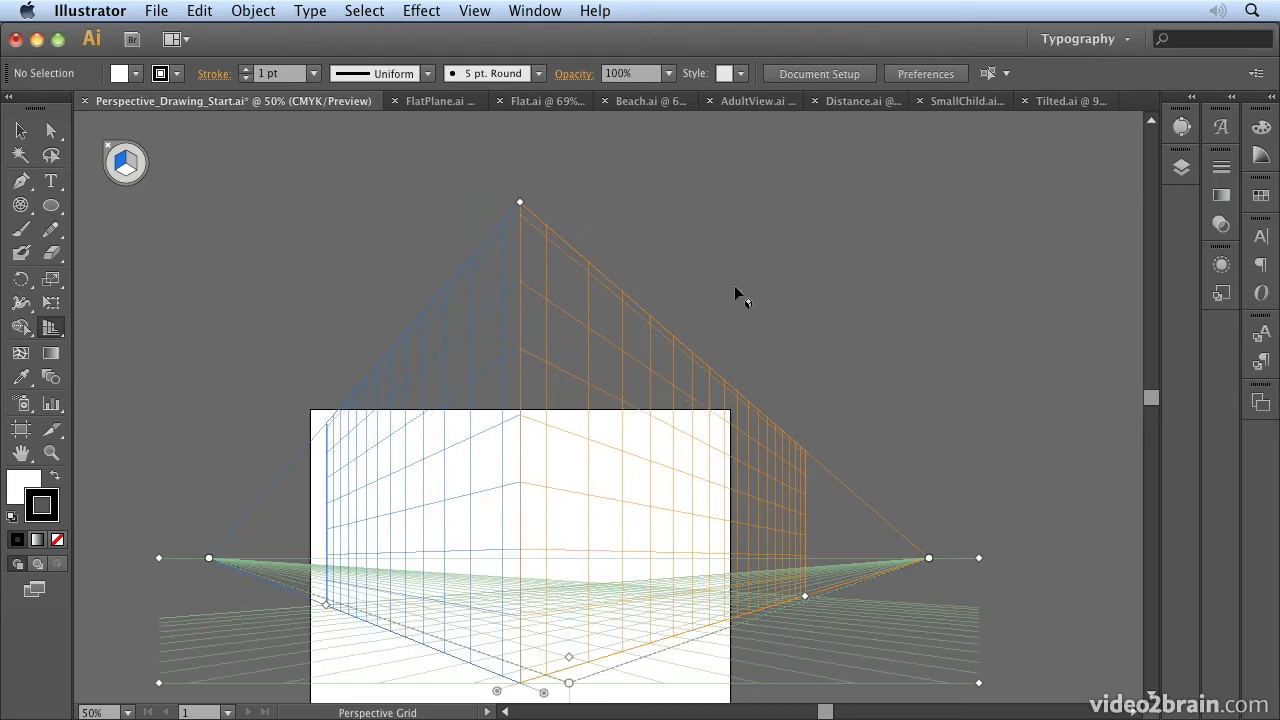
- Raise the grid's origin point slightly and reposition the left and right planes so that both pass through it
drag(594, 654, 554, 446)
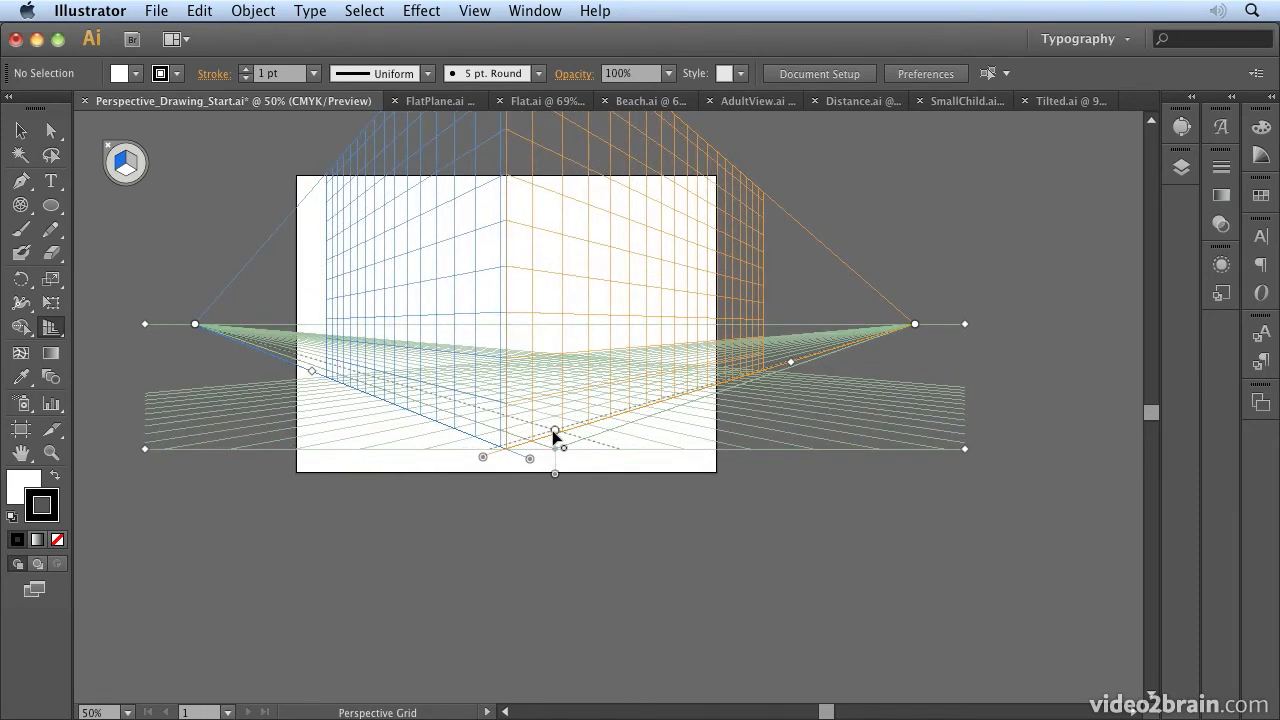
drag(530, 458, 280, 531)
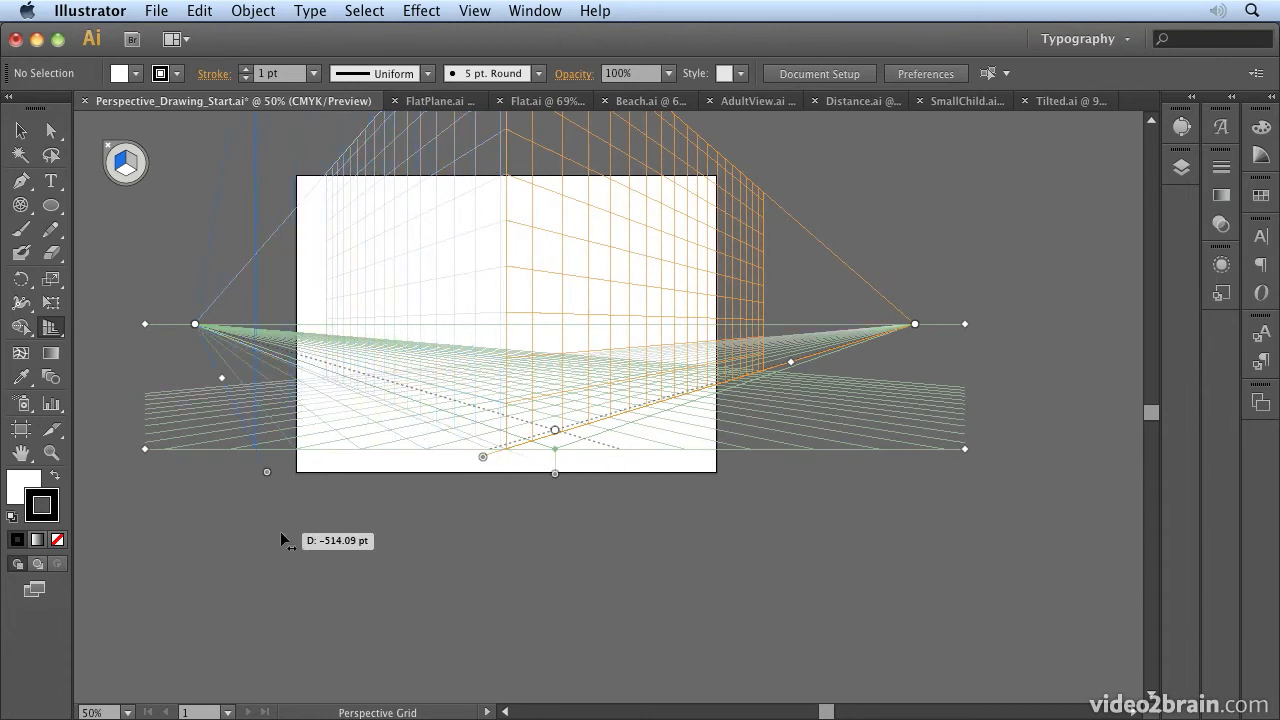
mouse_move(484, 460)
mouse_down()
mouse_move(660, 494)
mouse_move(780, 544)
mouse_move(467, 476)
mouse_up()
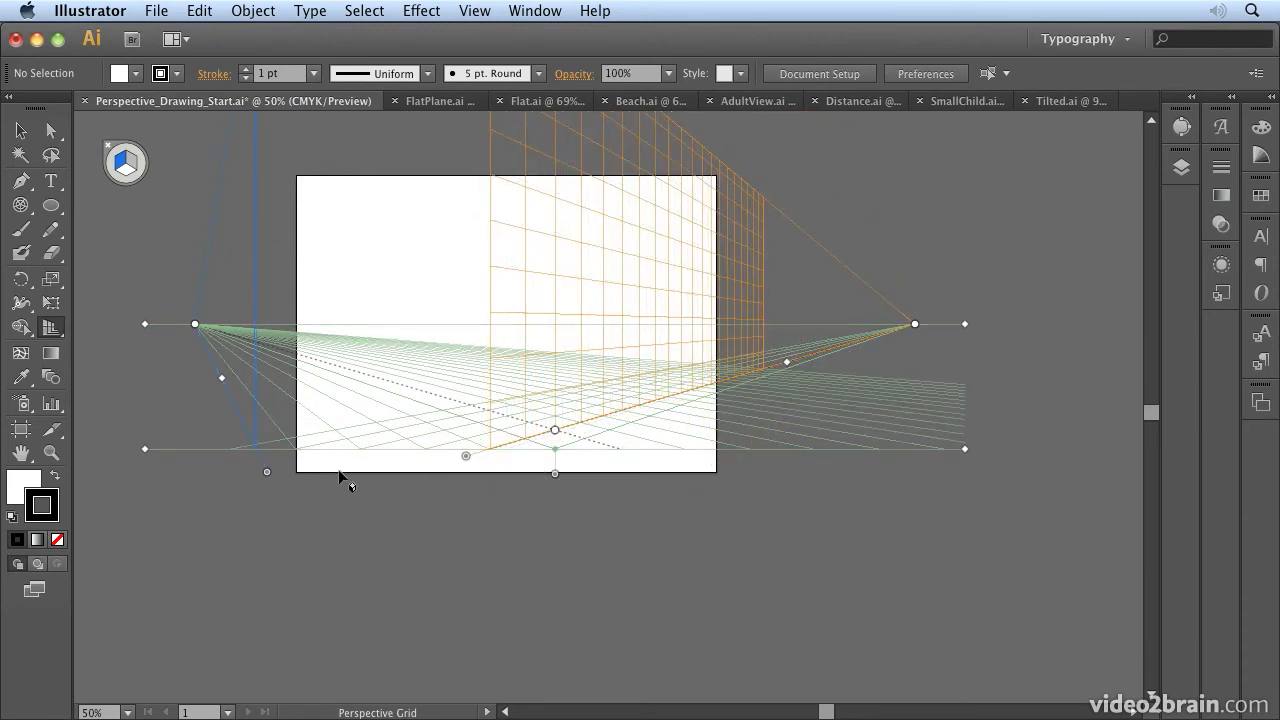
drag(267, 474, 629, 444)
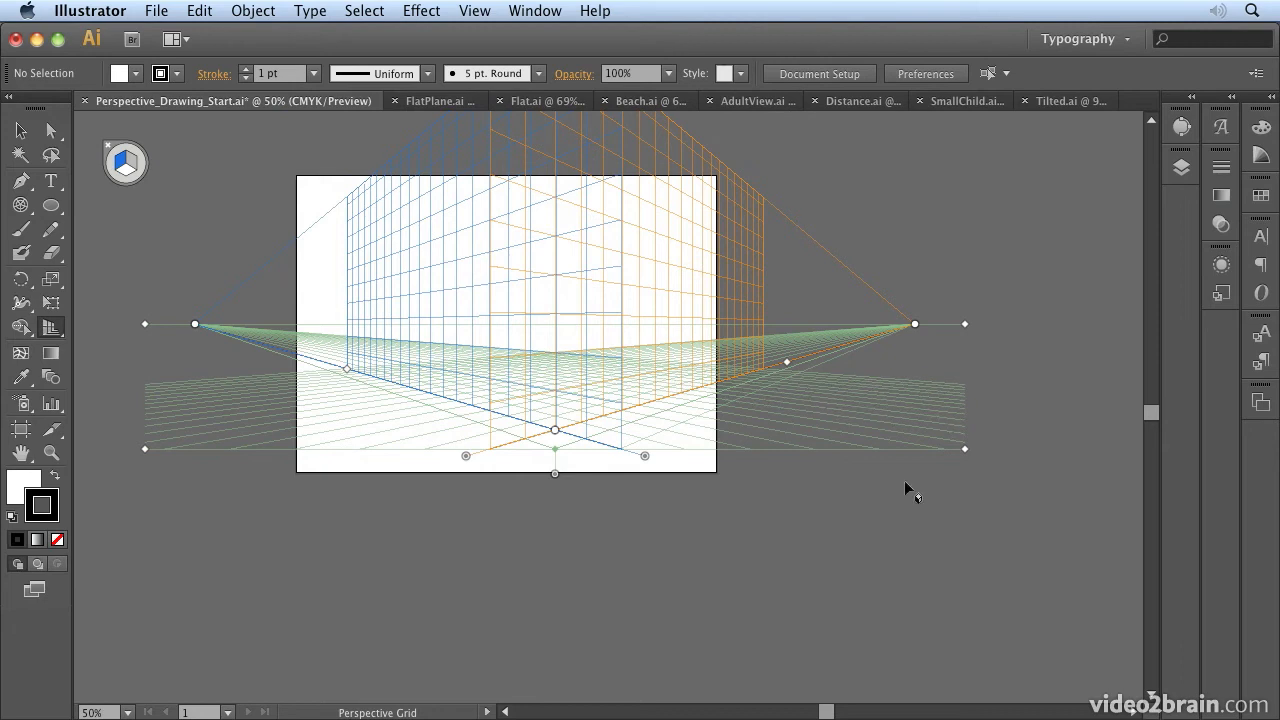
- Move the left and right grid planes outside the artboard's sides and lower the horizontal plane below its bottom edge
drag(645, 455, 92, 522)
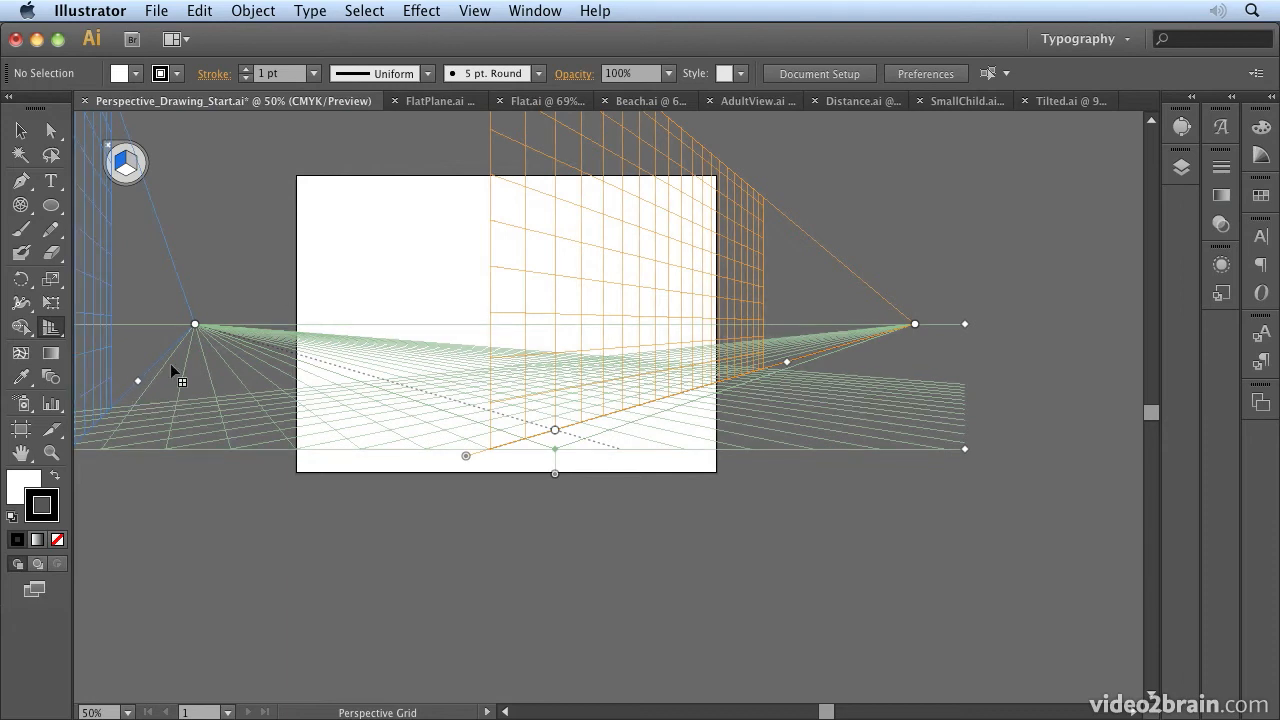
drag(467, 456, 808, 480)
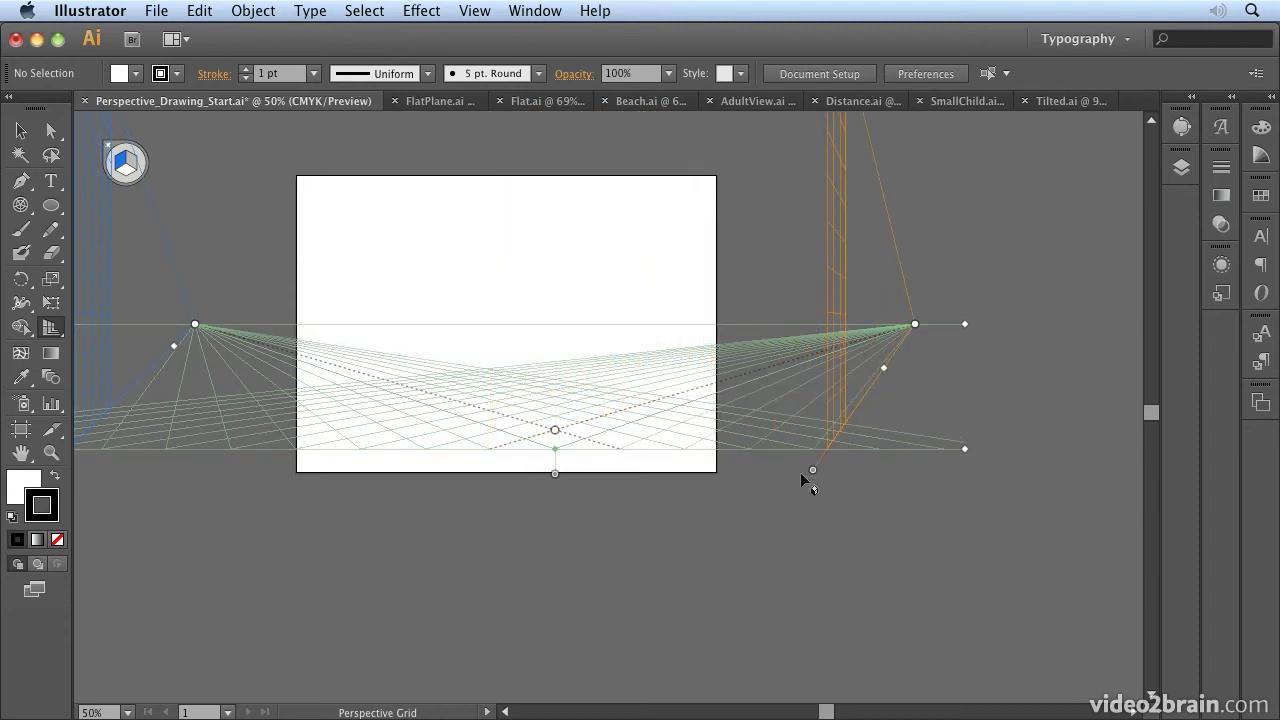
drag(553, 472, 514, 568)
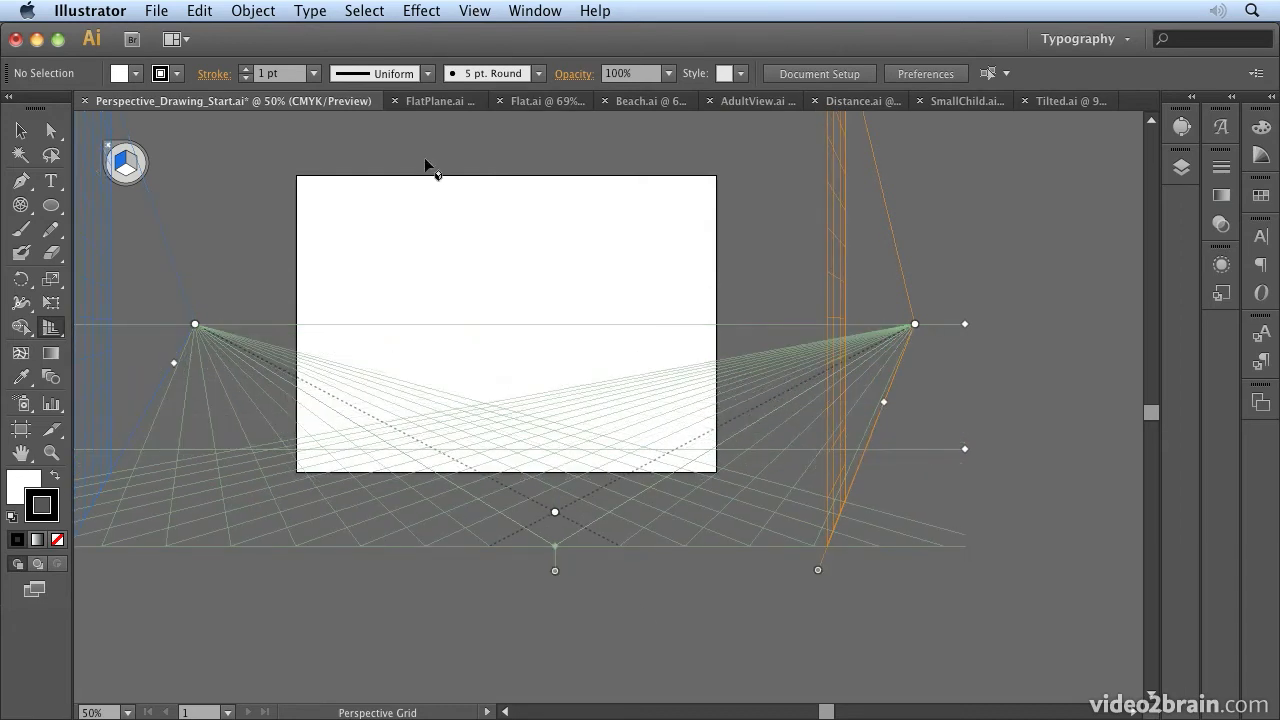
- Apply the [1P-Normal View] one-point perspective grid and shift its vertical plane left, nudging the grid into place
click(473, 12)
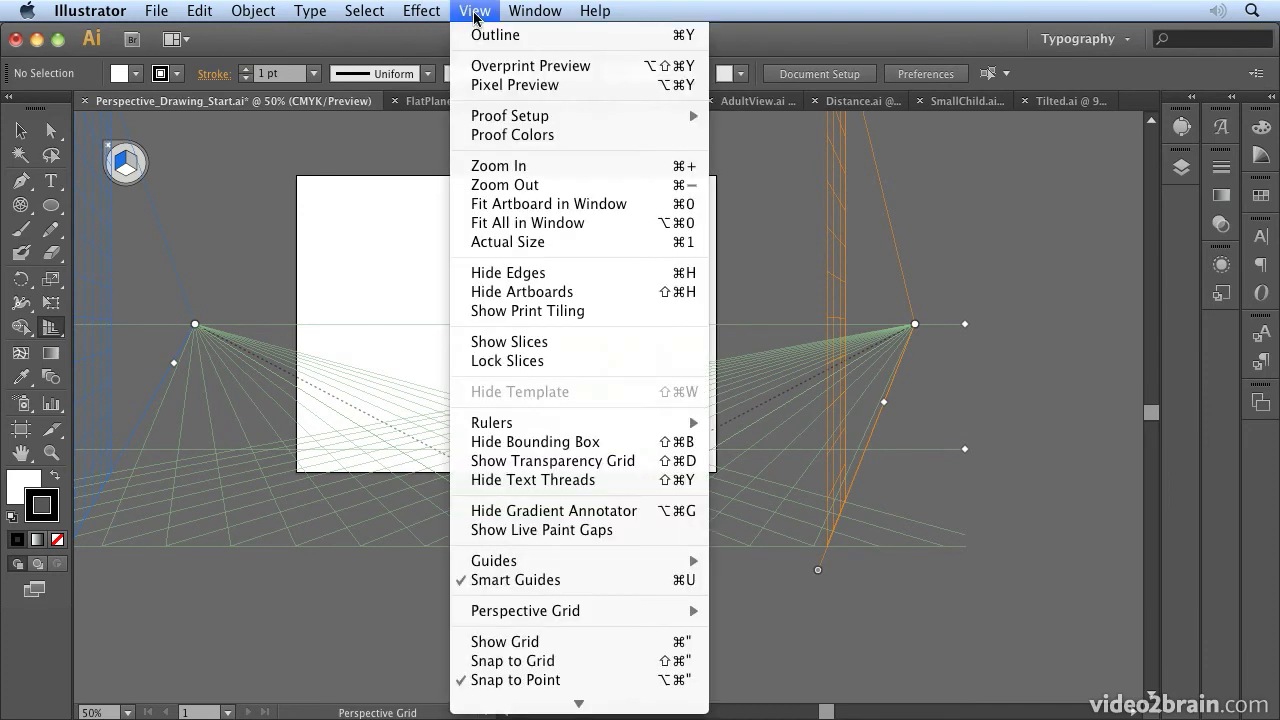
mouse_move(587, 612)
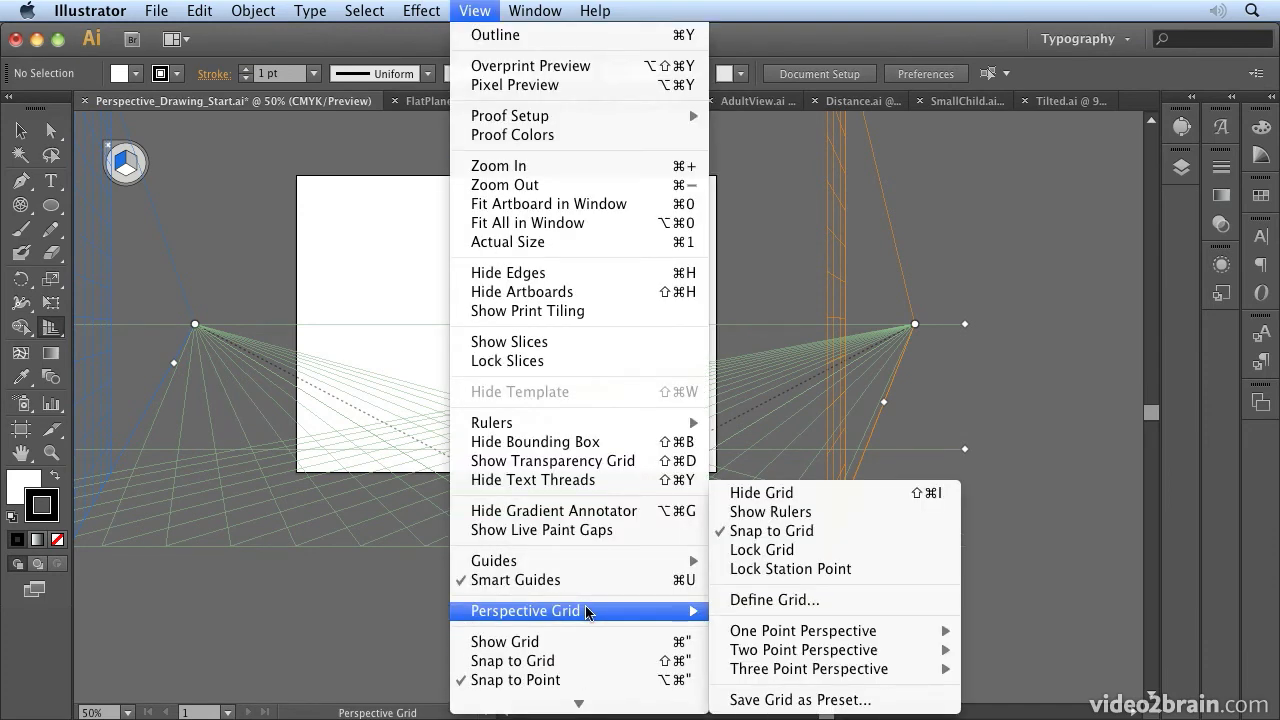
mouse_move(815, 633)
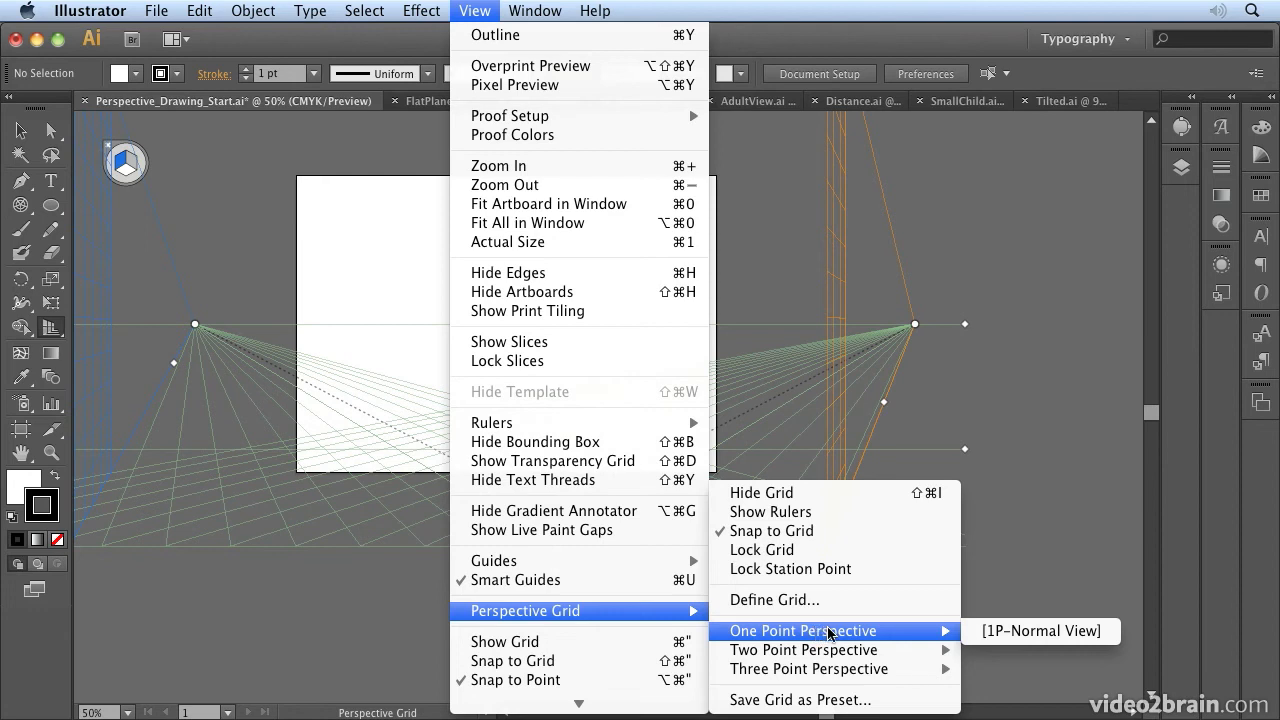
click(1015, 634)
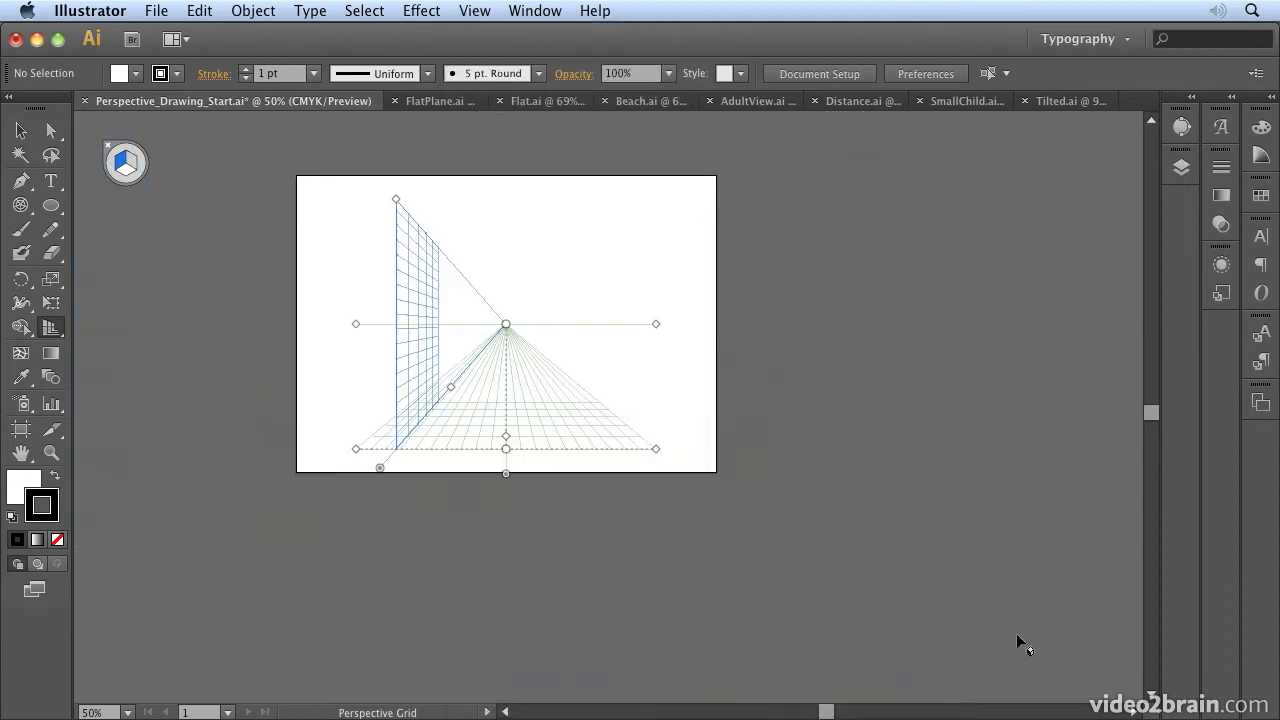
drag(380, 470, 340, 467)
drag(656, 452, 650, 456)
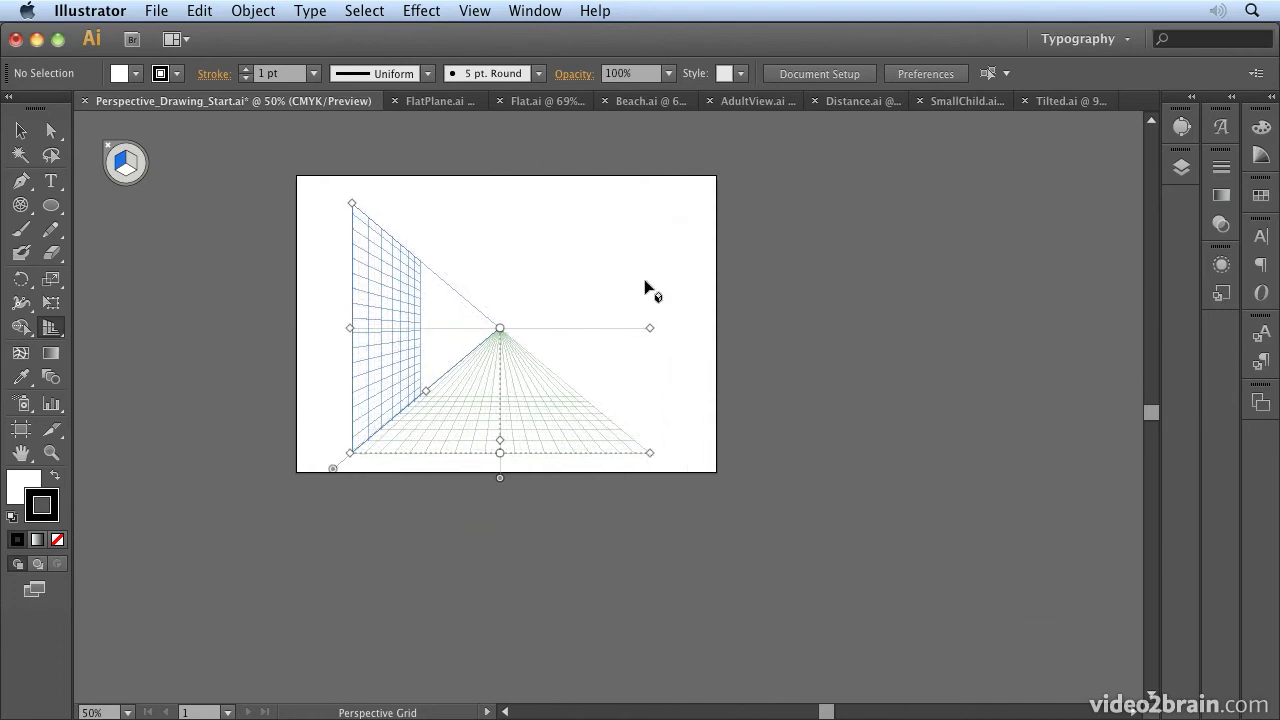
- Lower the one-point grid's horizon line and shift the whole grid slightly upward on the artboard
drag(650, 327, 694, 377)
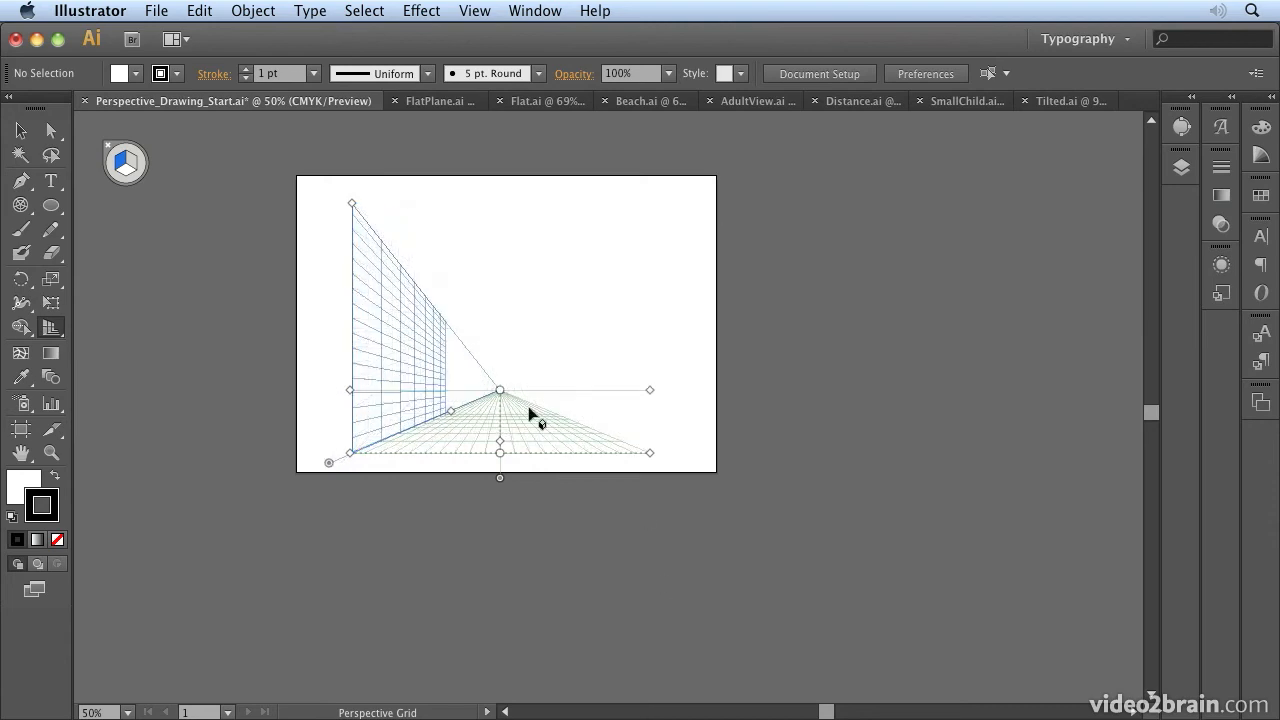
drag(650, 454, 650, 438)
mouse_move(651, 377)
mouse_down()
mouse_move(650, 331)
mouse_move(646, 365)
mouse_up()
mouse_move(500, 440)
mouse_down()
mouse_move(503, 385)
mouse_move(500, 487)
mouse_move(501, 458)
mouse_up()
- Switch to the [3P-Normal View] three-point perspective grid and move the whole grid upward on the artboard
click(525, 9)
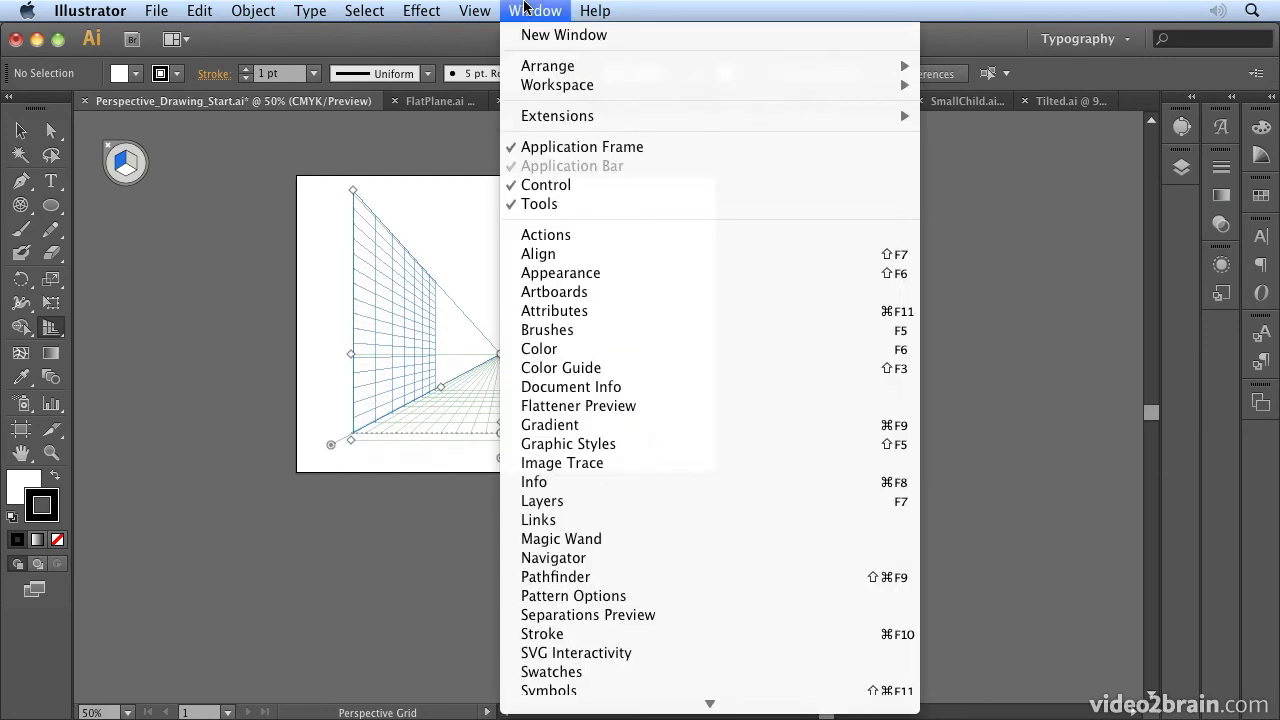
mouse_move(474, 10)
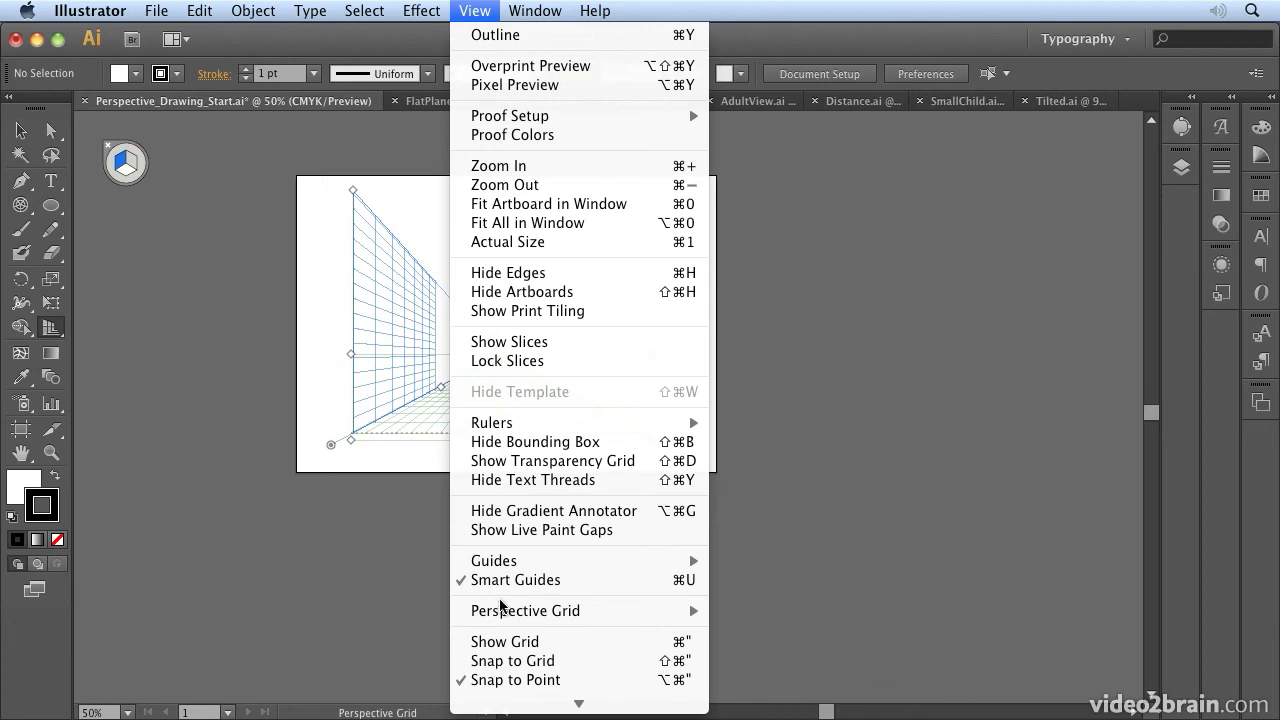
mouse_move(502, 614)
mouse_move(834, 668)
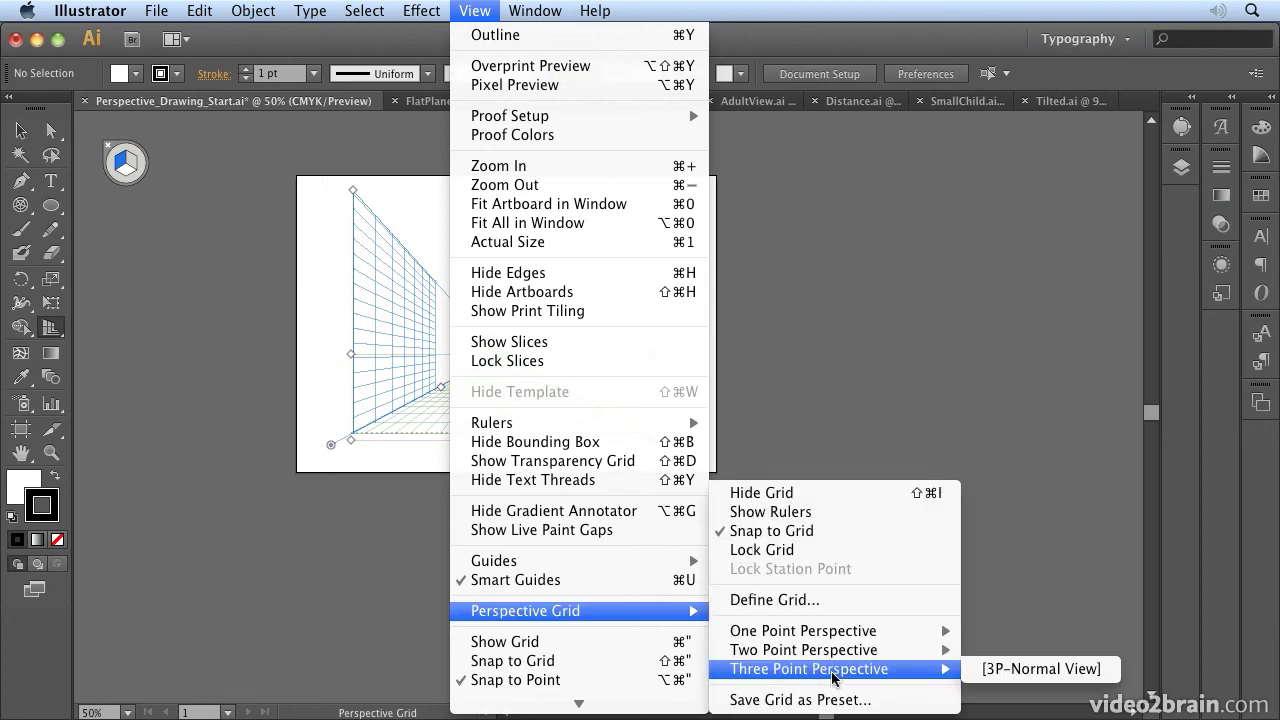
click(1014, 670)
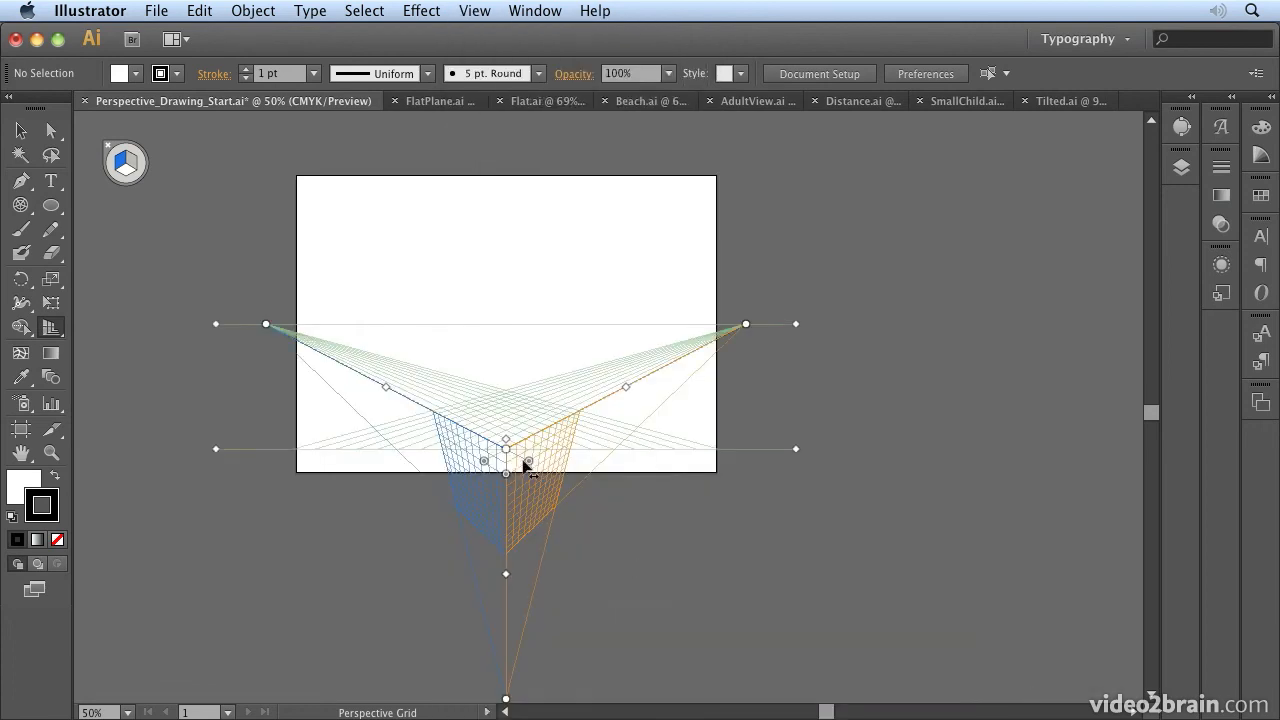
drag(797, 449, 776, 372)
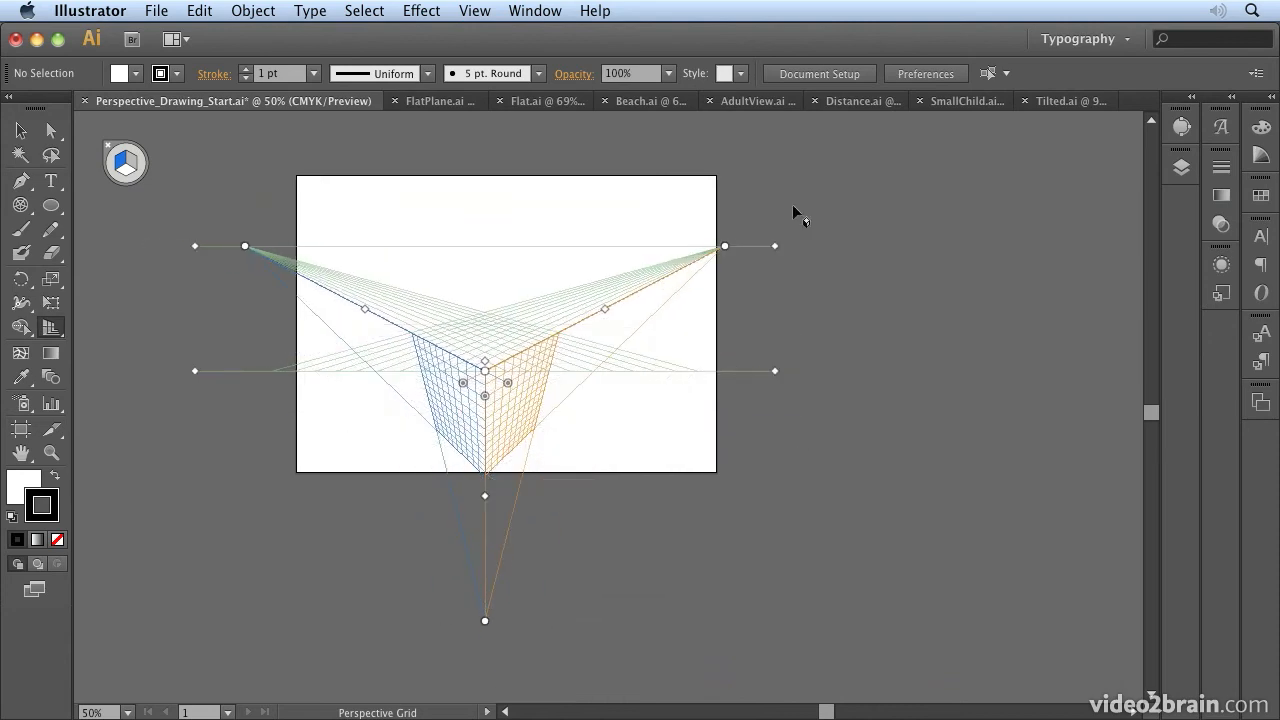
- Raise the three-point grid's horizon line to the artboard's upper edge, and enlarge the grid cells and vertical extent
drag(774, 246, 771, 177)
drag(486, 497, 486, 576)
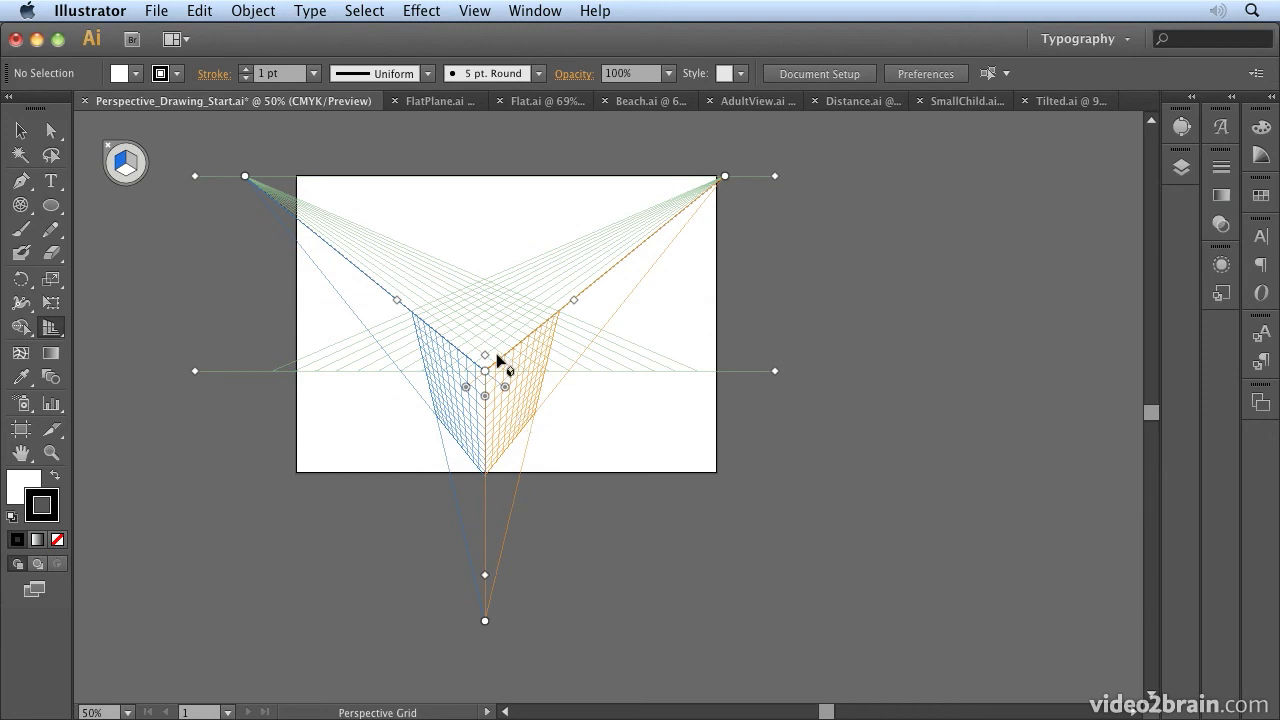
drag(486, 356, 486, 315)
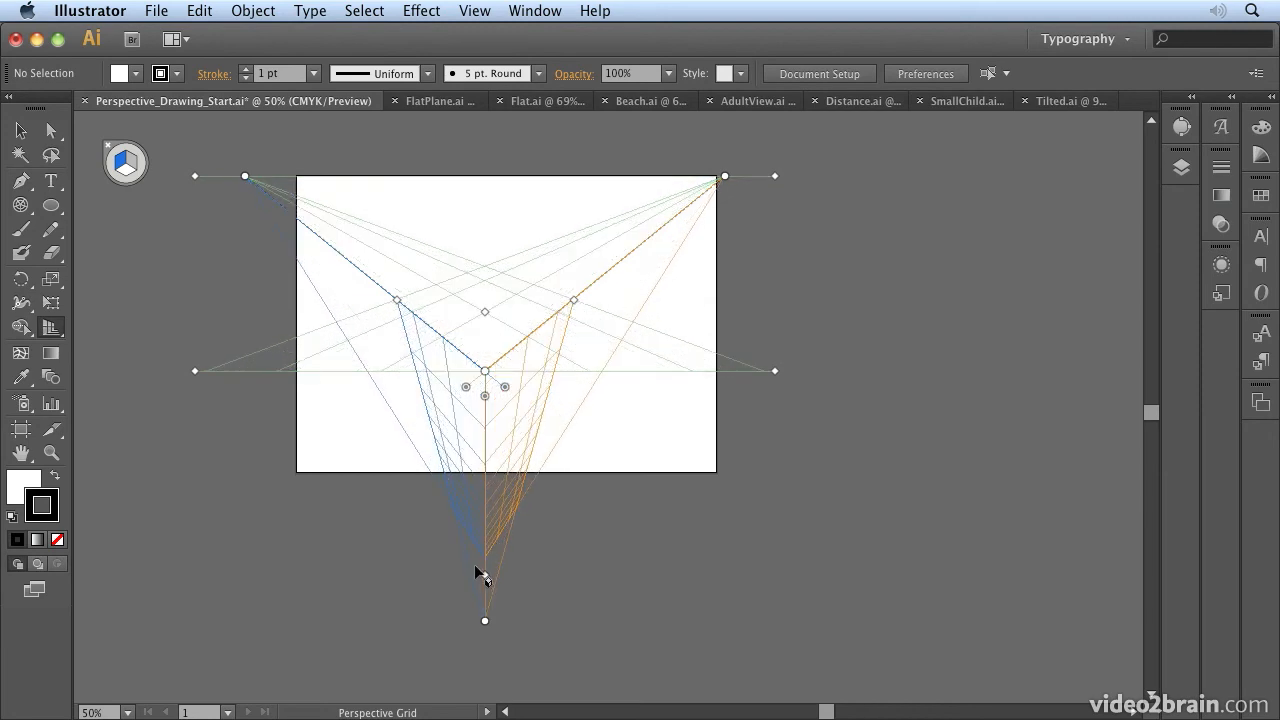
- Move the third vanishing point farther down and extend the grid's vertical extent and right plane
drag(484, 619, 485, 680)
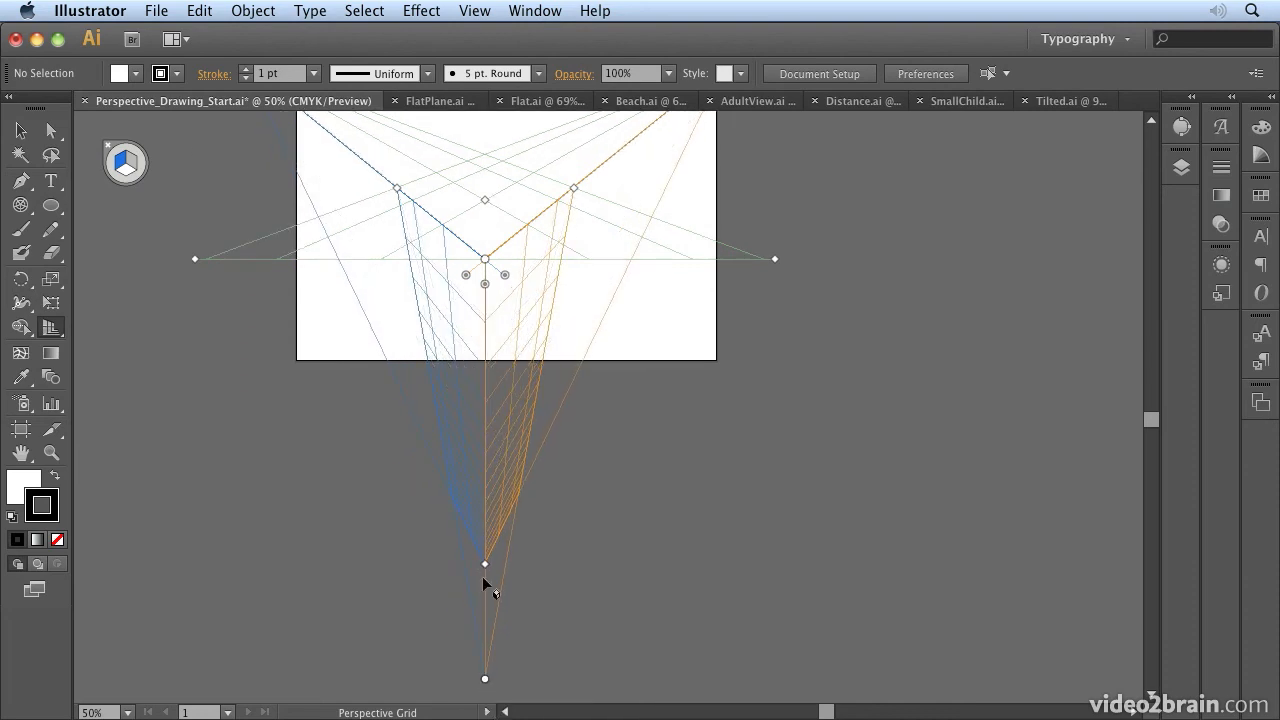
drag(485, 567, 485, 642)
drag(684, 419, 663, 606)
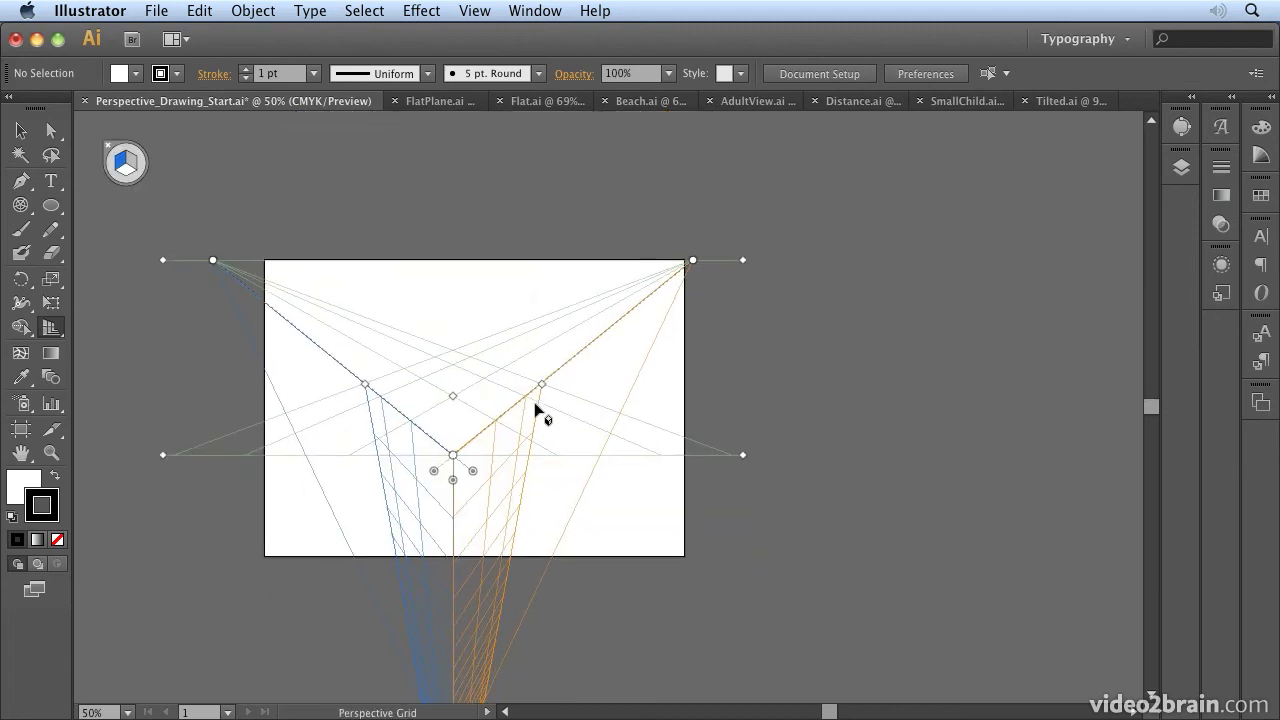
drag(539, 385, 555, 374)
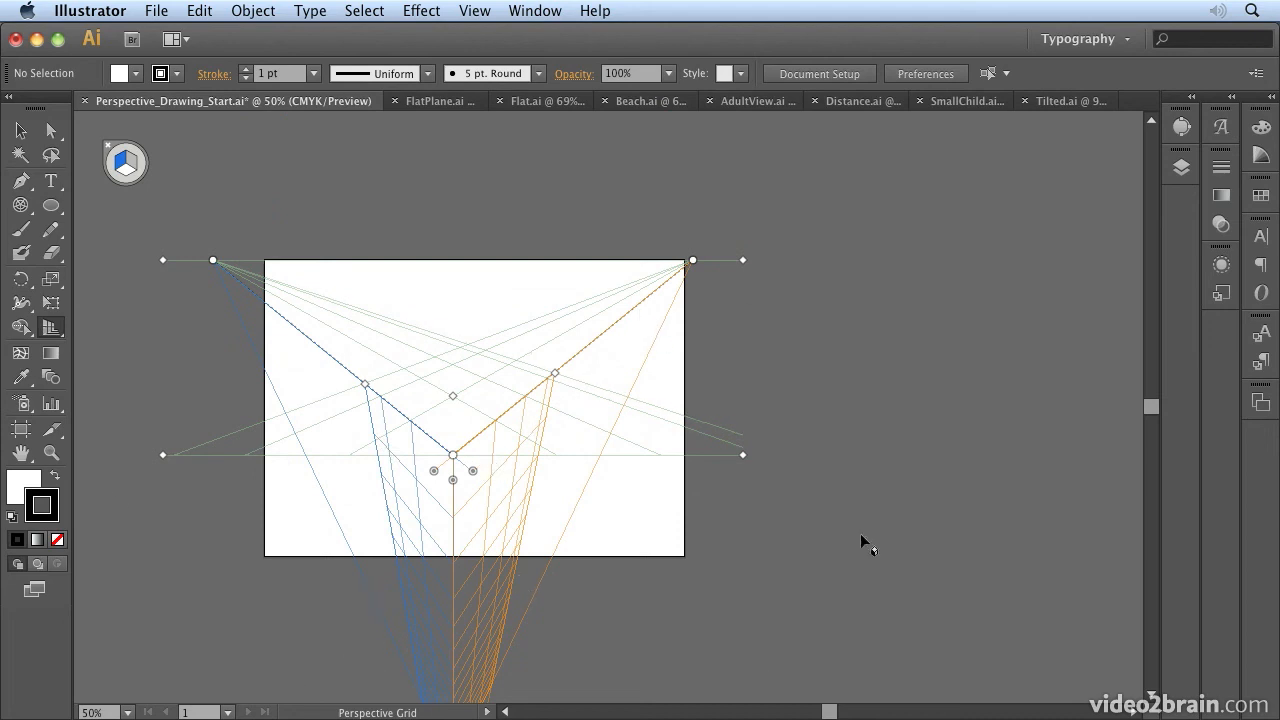
- Move the left and right vanishing points outward and the third one down and right to about X 875 pt, Y -1434 pt
drag(210, 261, 97, 260)
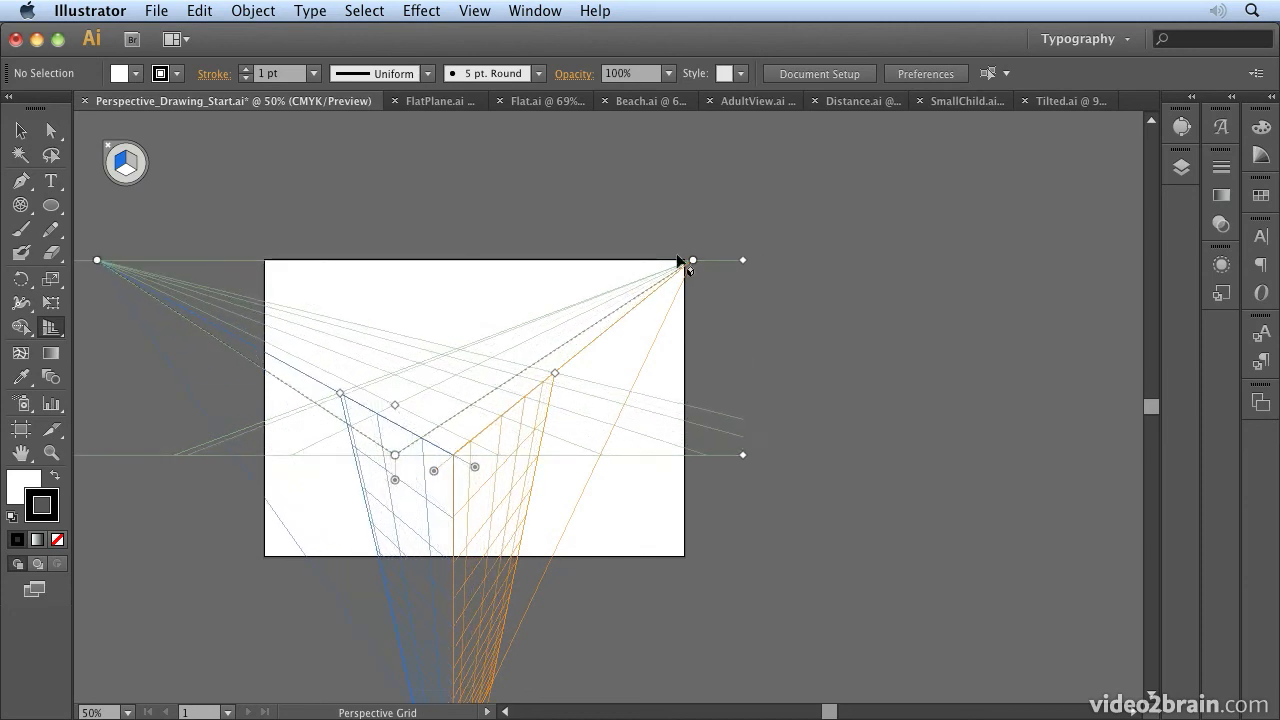
drag(690, 260, 819, 260)
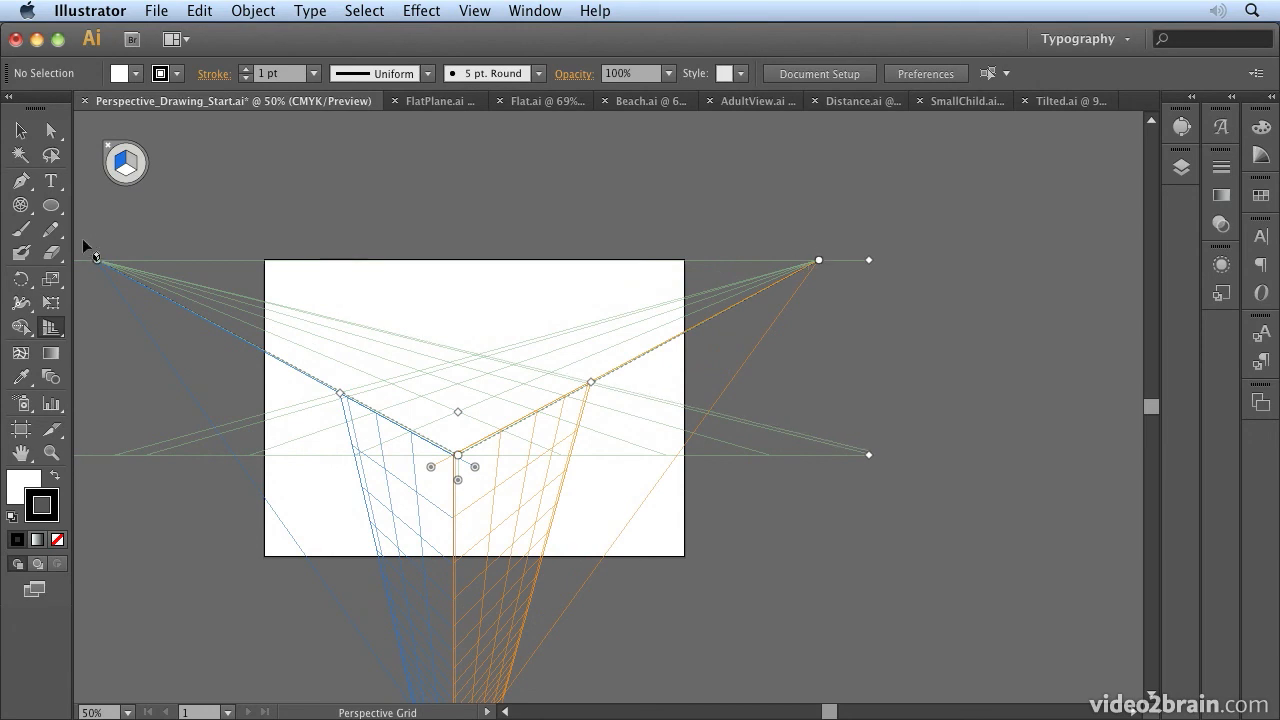
key(space)
drag(714, 609, 708, 310)
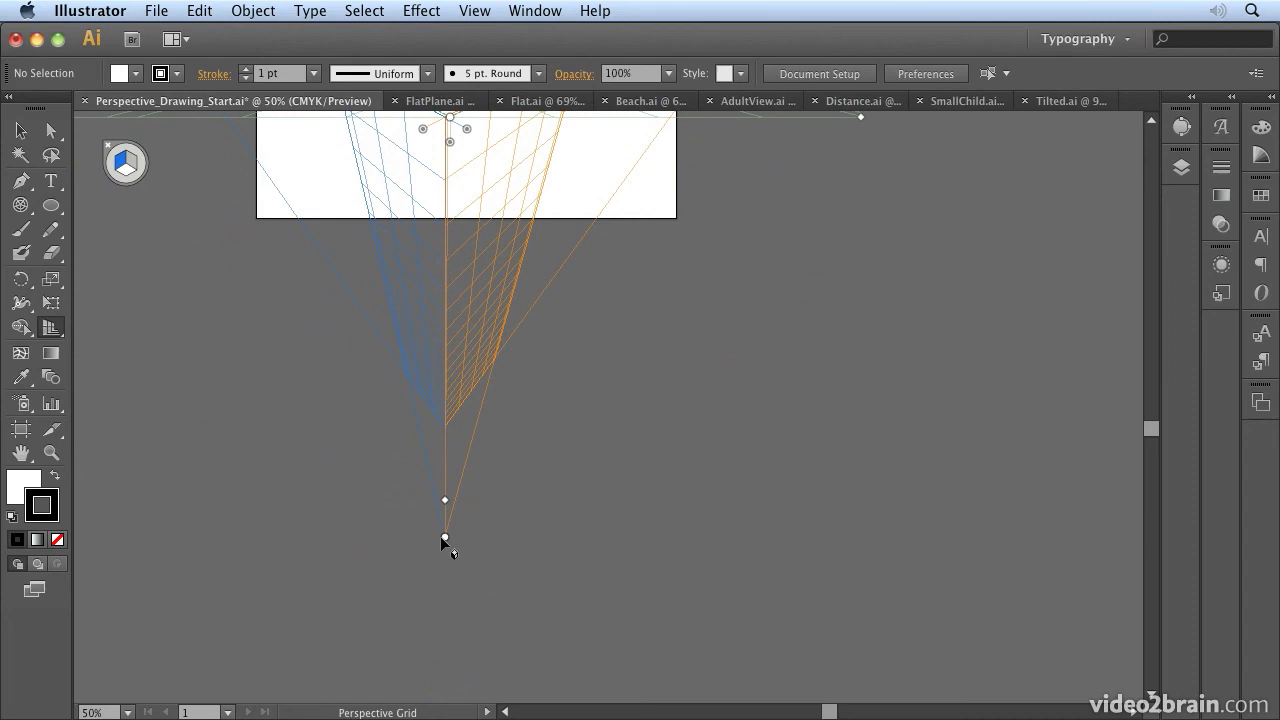
drag(445, 537, 690, 647)
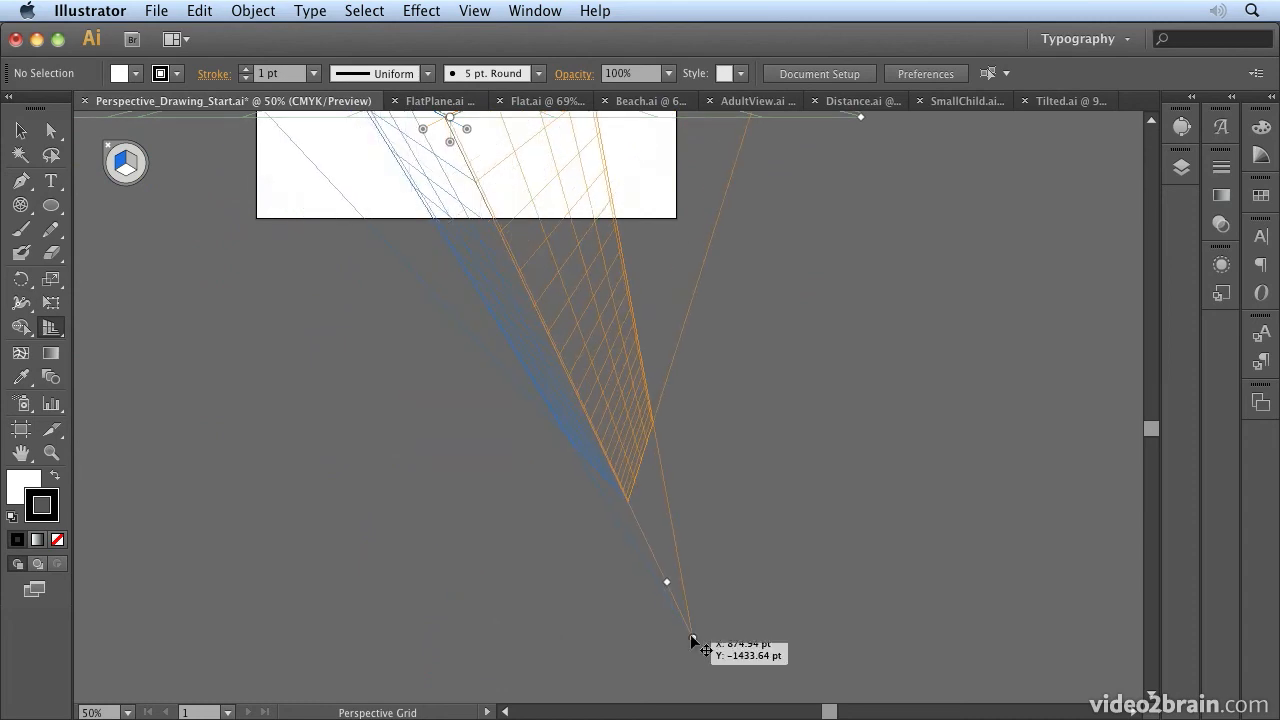
- Move the right vanishing point inward along the horizon line, closer to the artboard's right edge
key(space)
drag(774, 373, 776, 620)
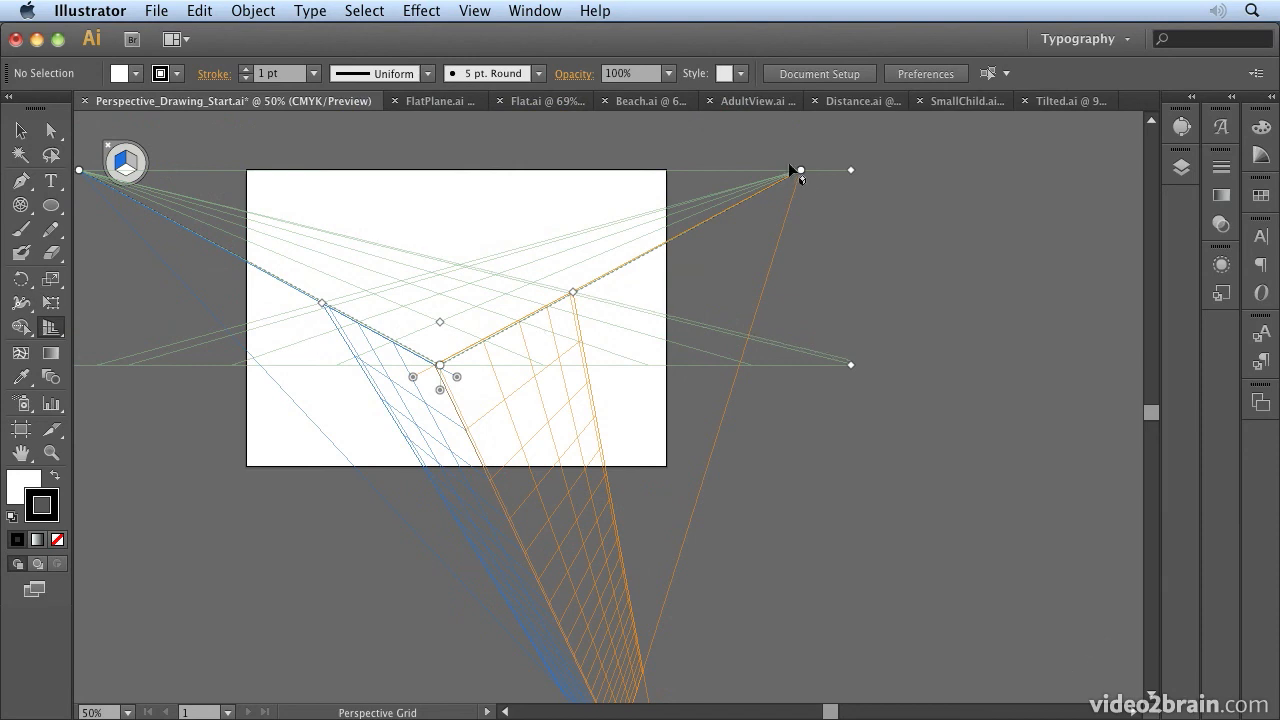
drag(800, 170, 728, 171)
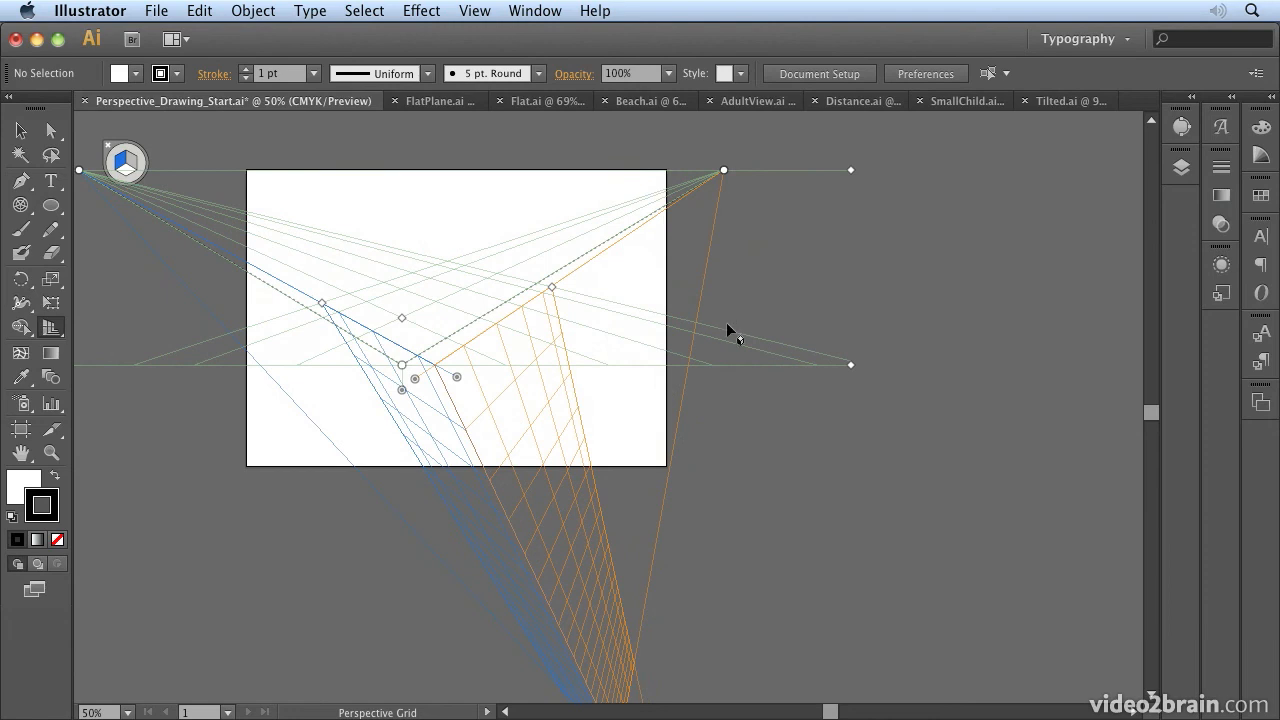